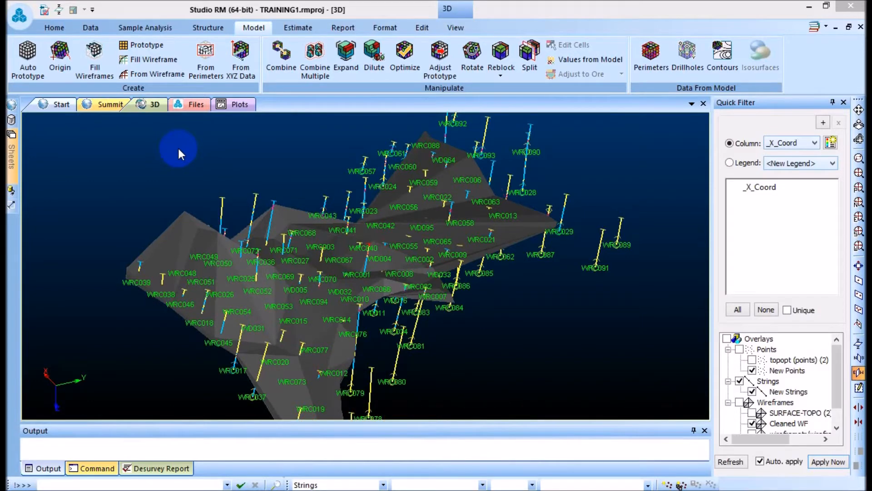
- Open the settings for creating a new block model prototype
{"action": "left_click", "coordinate": [200, 28]}
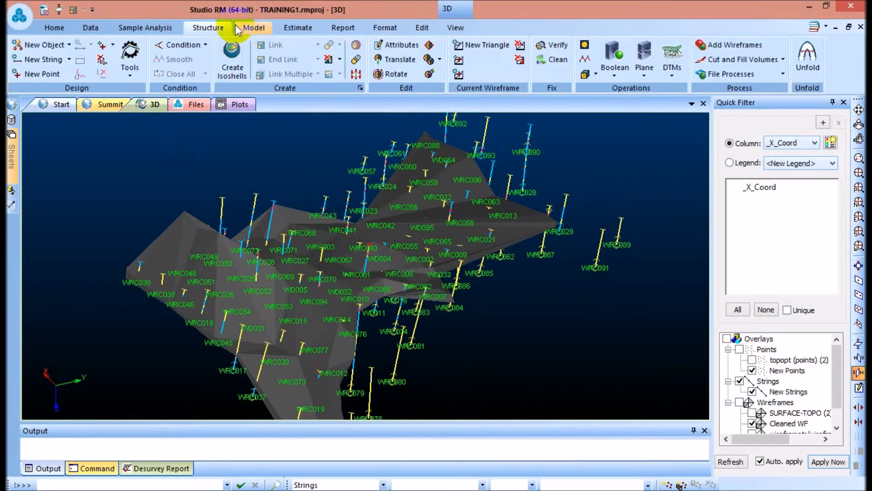
{"action": "left_click", "coordinate": [253, 29]}
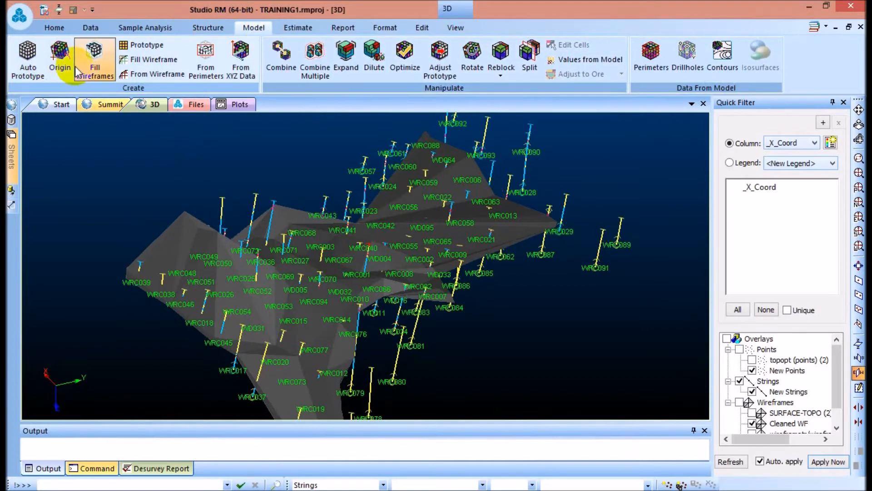
{"action": "left_click", "coordinate": [28, 71]}
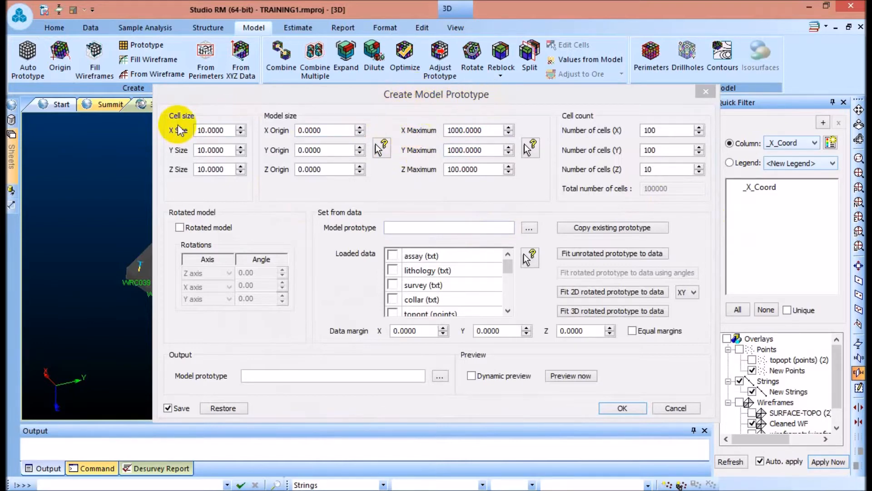
- Try increasing the X cell size step by step and return it to 10
{"action": "left_click", "coordinate": [211, 130]}
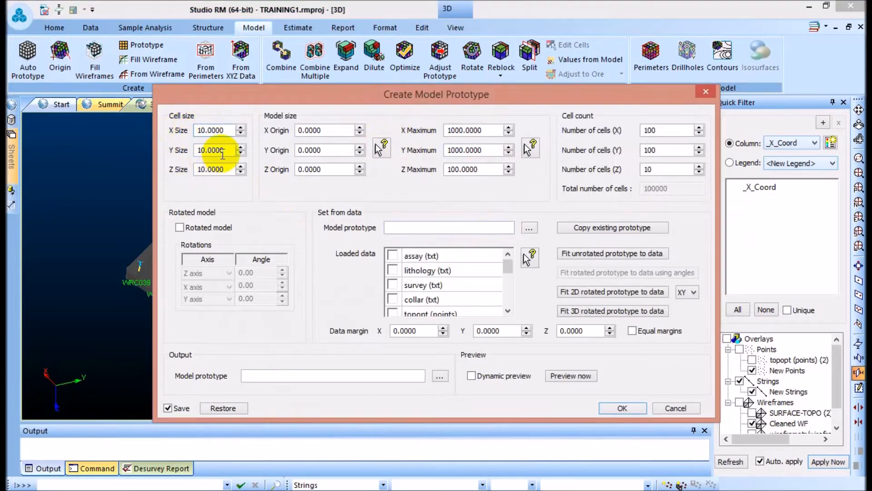
{"action": "left_click", "coordinate": [241, 128]}
{"action": "left_click", "coordinate": [240, 128]}
{"action": "left_click", "coordinate": [241, 129]}
{"action": "left_click", "coordinate": [241, 129]}
{"action": "left_click", "coordinate": [240, 128]}
{"action": "left_click", "coordinate": [241, 133]}
{"action": "left_click", "coordinate": [241, 133]}
{"action": "left_click", "coordinate": [241, 133]}
{"action": "left_click", "coordinate": [241, 133]}
{"action": "left_click", "coordinate": [241, 133]}
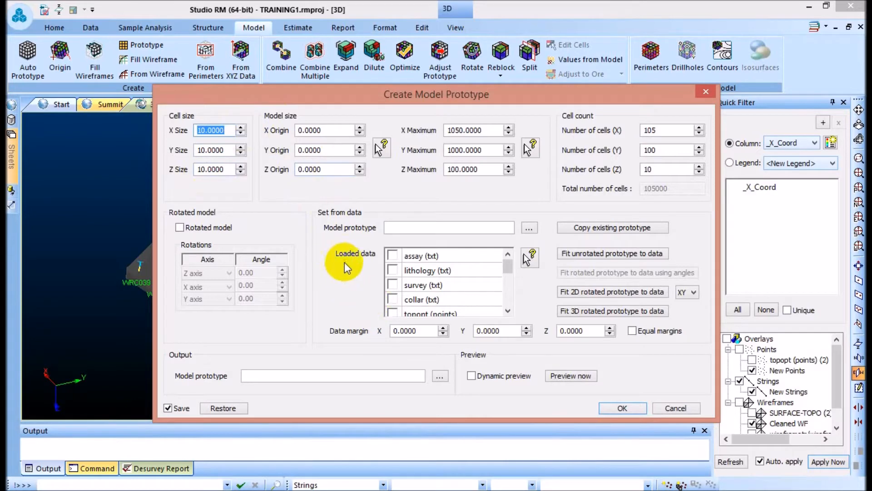
- Select Cleaned WF as the loaded data and fit an unrotated prototype to it
{"action": "left_click", "coordinate": [508, 310]}
{"action": "left_click", "coordinate": [508, 311]}
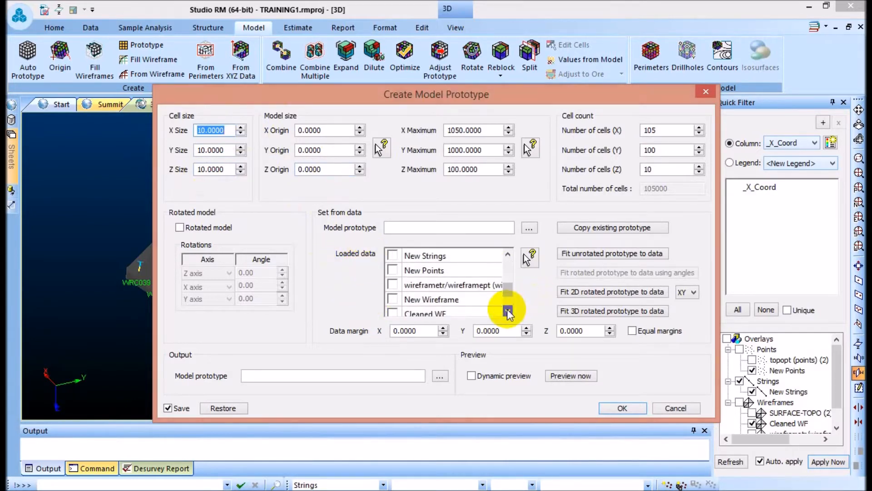
{"action": "left_click", "coordinate": [508, 311]}
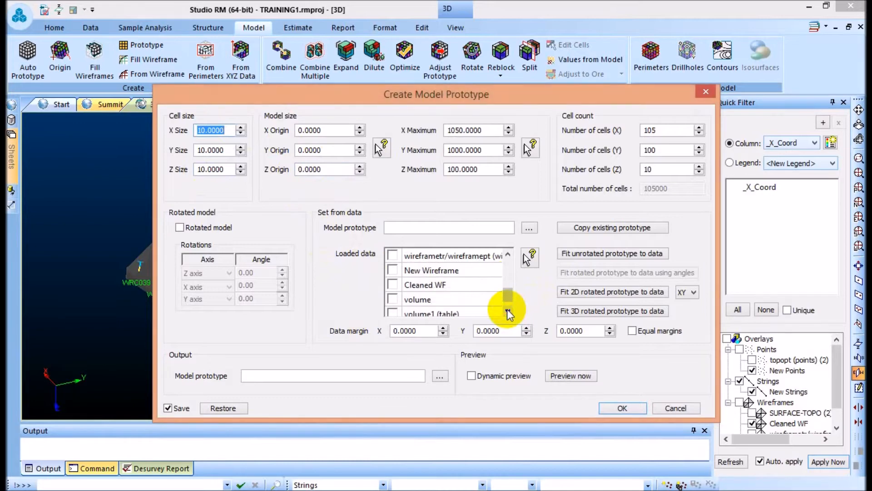
{"action": "left_click", "coordinate": [393, 287]}
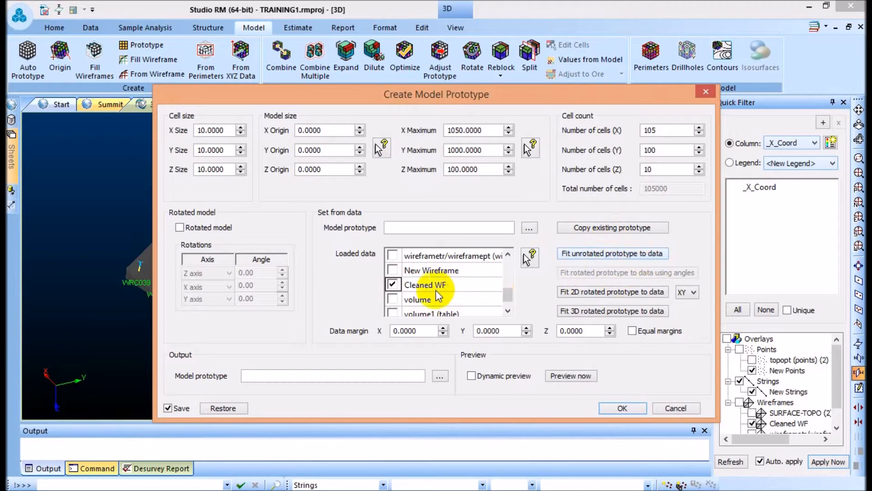
{"action": "left_click", "coordinate": [579, 255]}
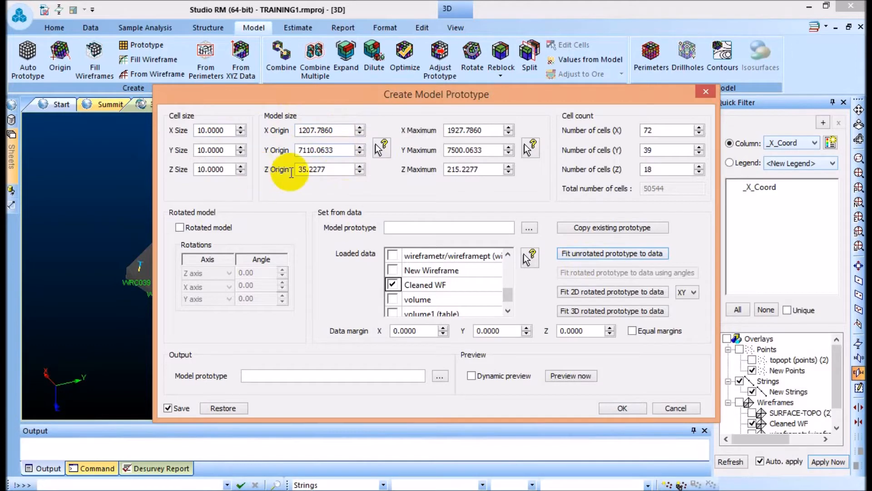
- Review the fitted prototype's origin coordinates, maximum coordinates and number of cells in X, Y and Z
{"action": "left_click", "coordinate": [324, 169]}
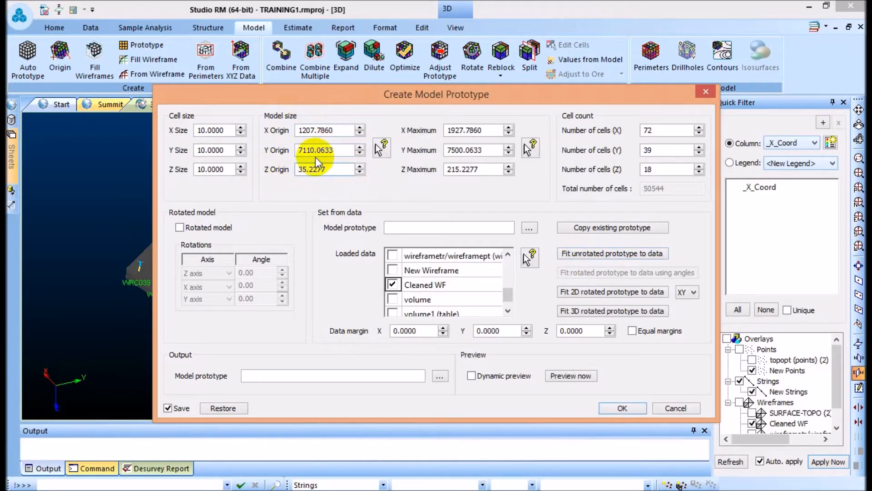
{"action": "left_click", "coordinate": [332, 130]}
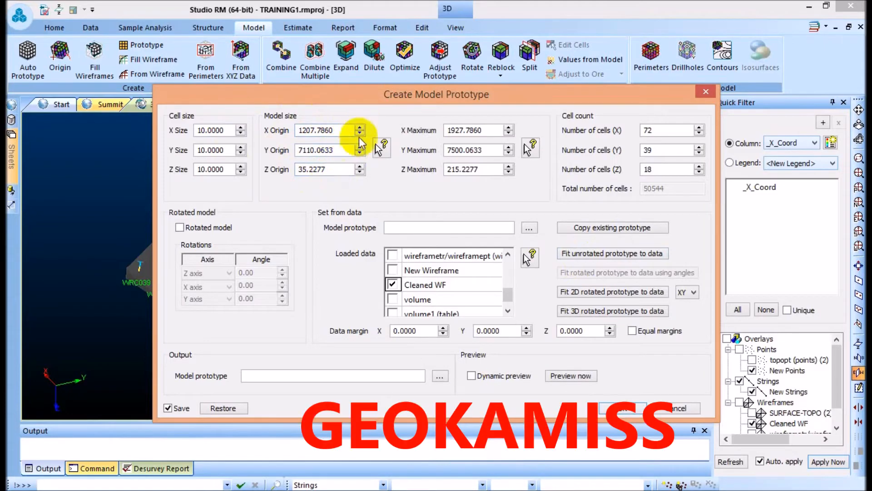
{"action": "left_click", "coordinate": [490, 131]}
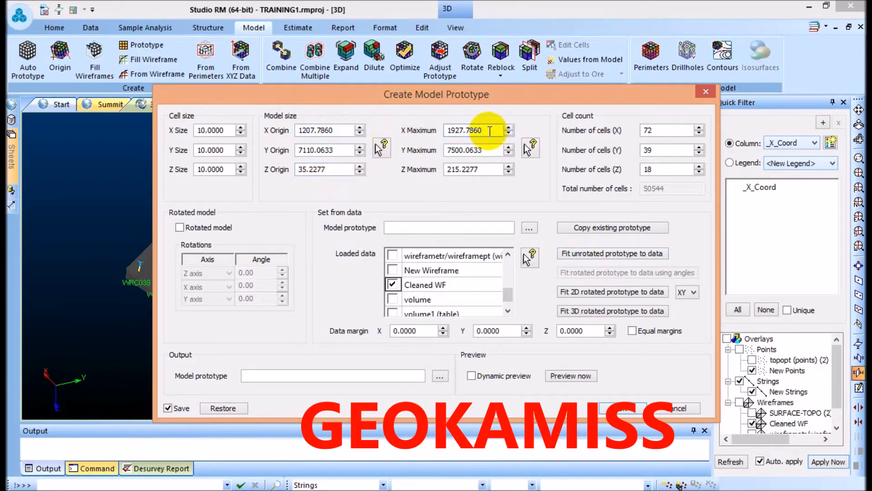
{"action": "left_click", "coordinate": [482, 170]}
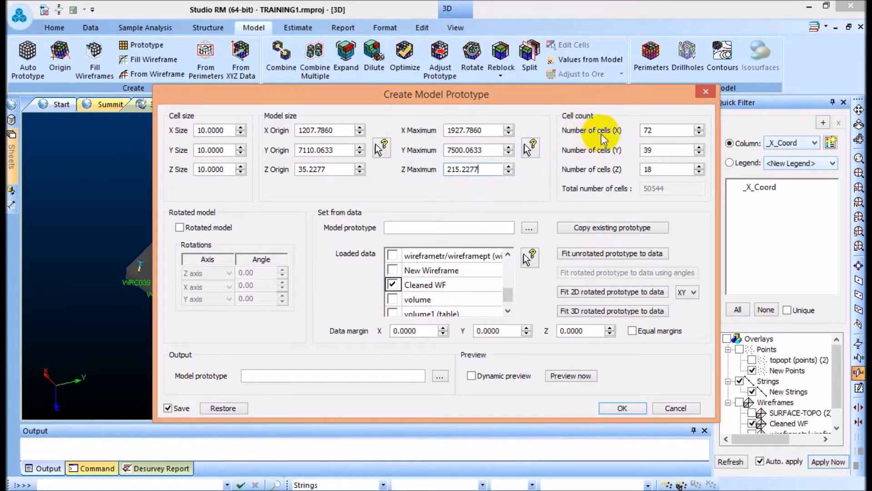
{"action": "left_click", "coordinate": [658, 132]}
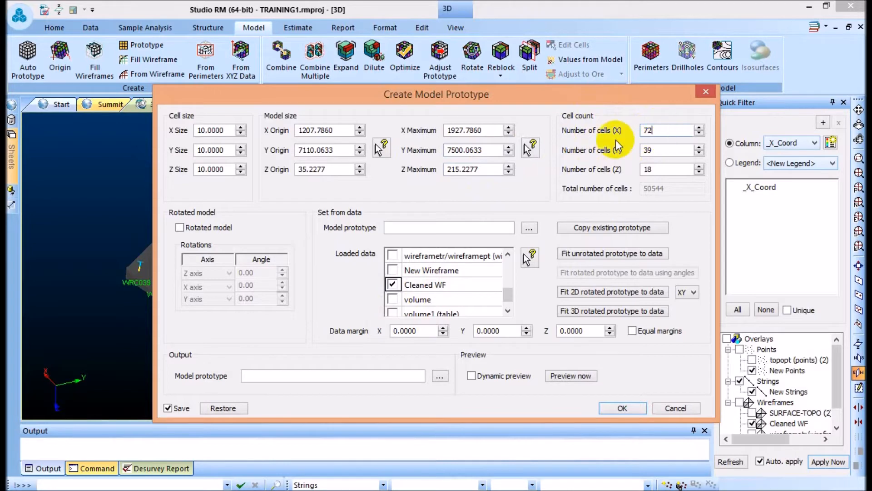
{"action": "left_click", "coordinate": [657, 150]}
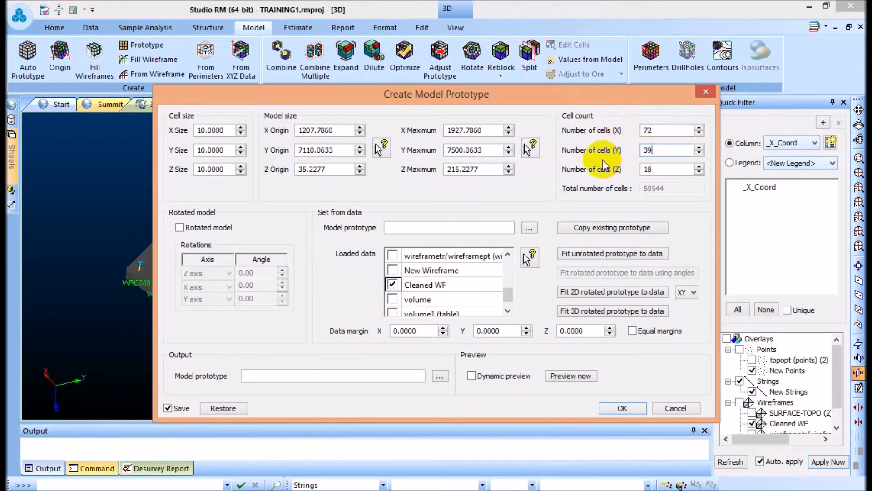
{"action": "left_click", "coordinate": [655, 170]}
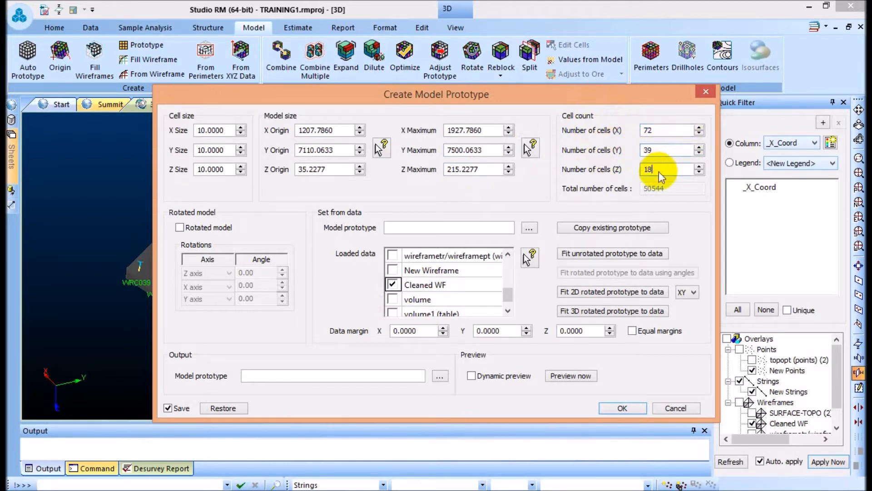
- Try one extra cell in X and in Y, returning the cell counts to 72 and 39
{"action": "left_click", "coordinate": [700, 128]}
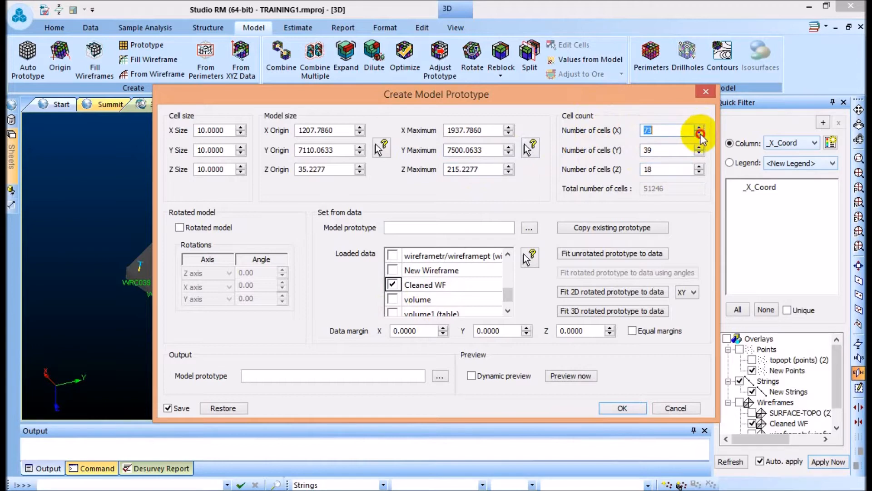
{"action": "left_click", "coordinate": [700, 133]}
{"action": "left_click", "coordinate": [699, 147]}
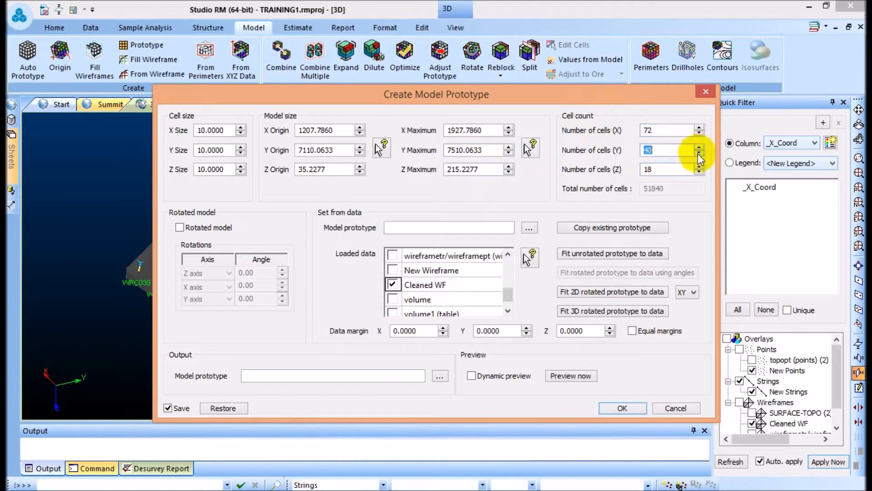
{"action": "left_click", "coordinate": [699, 154]}
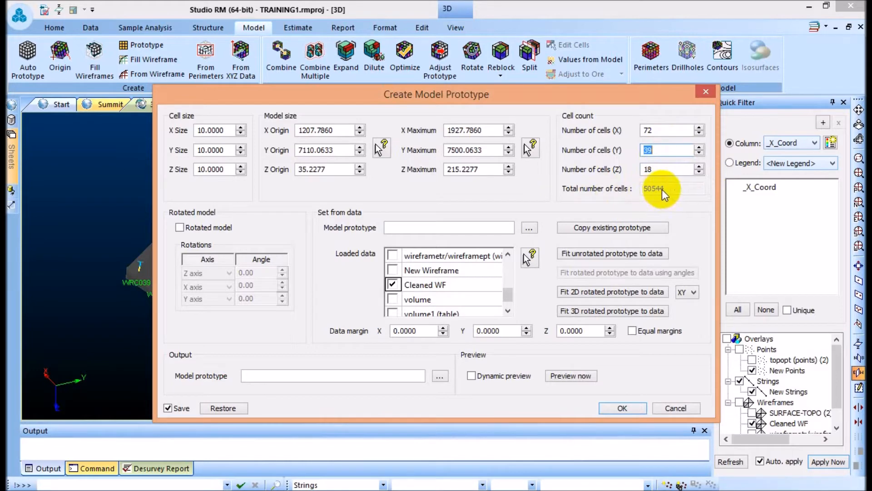
- Try to set the source model prototype to "prototype" under the data-fitting settings
{"action": "left_click", "coordinate": [393, 227]}
{"action": "type", "text": "prot"}
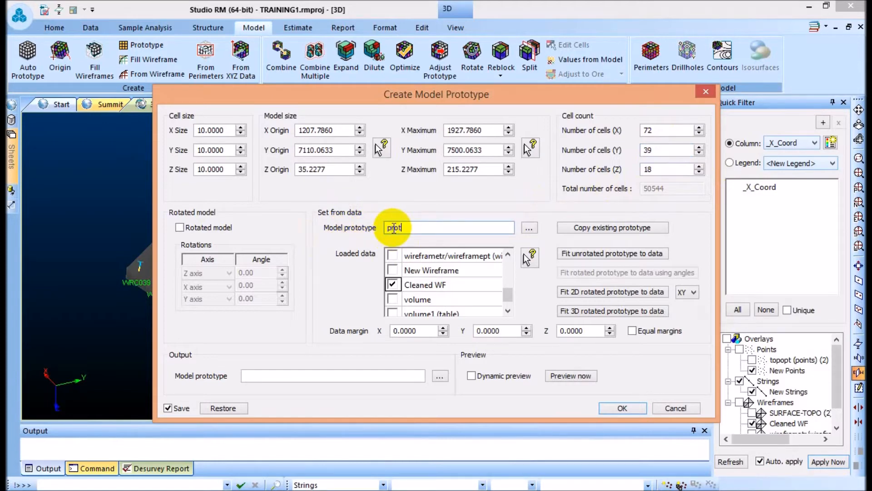
{"action": "type", "text": "otype"}
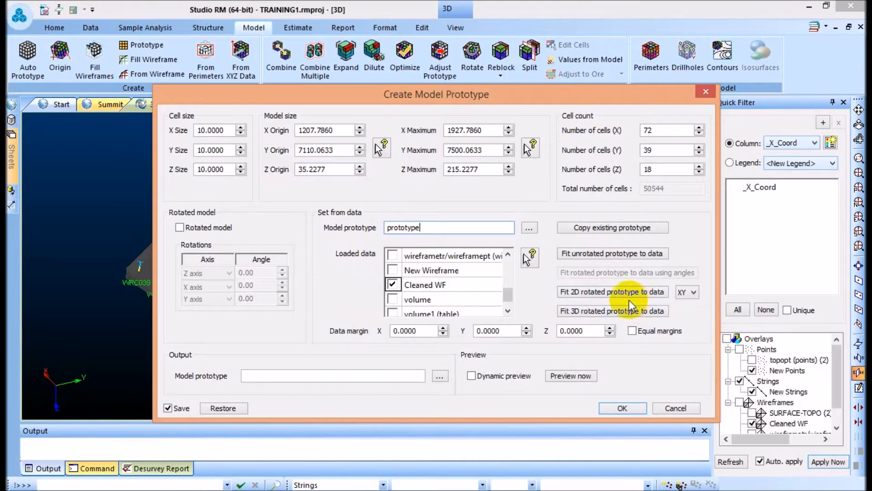
{"action": "left_click", "coordinate": [602, 294]}
{"action": "left_click", "coordinate": [465, 289]}
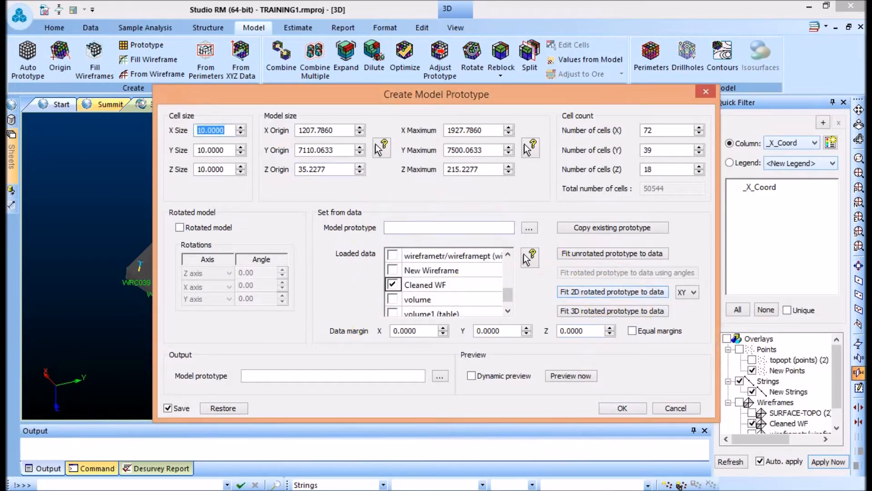
- Try the 2D and 3D rotated prototype fits on Cleaned WF, returning to the unrotated fit after each
{"action": "left_click", "coordinate": [577, 292]}
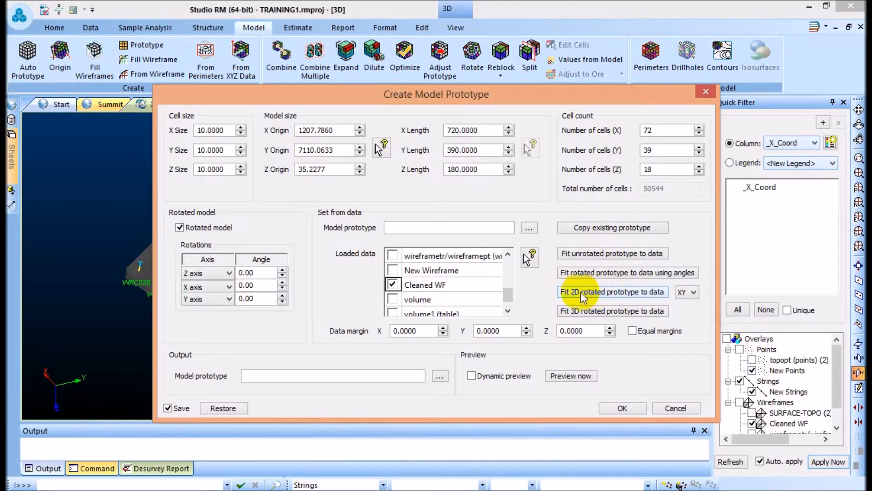
{"action": "left_click", "coordinate": [573, 255]}
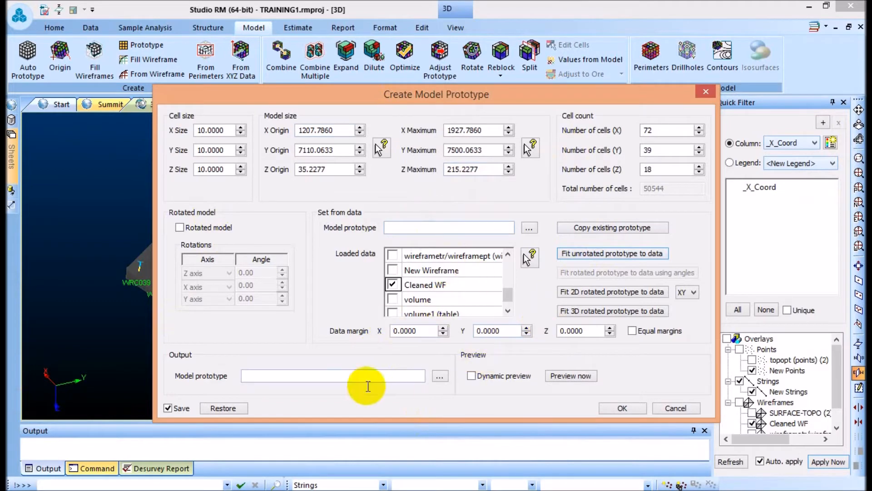
{"action": "left_click", "coordinate": [586, 313]}
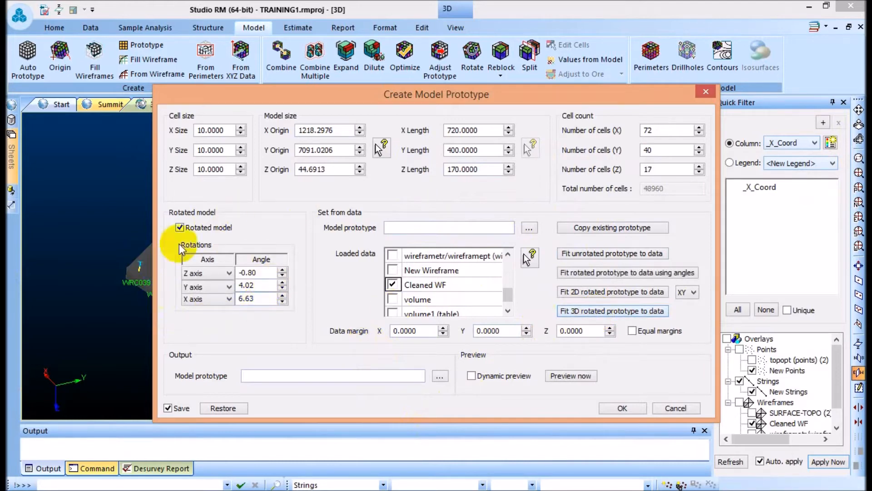
{"action": "left_click", "coordinate": [583, 255]}
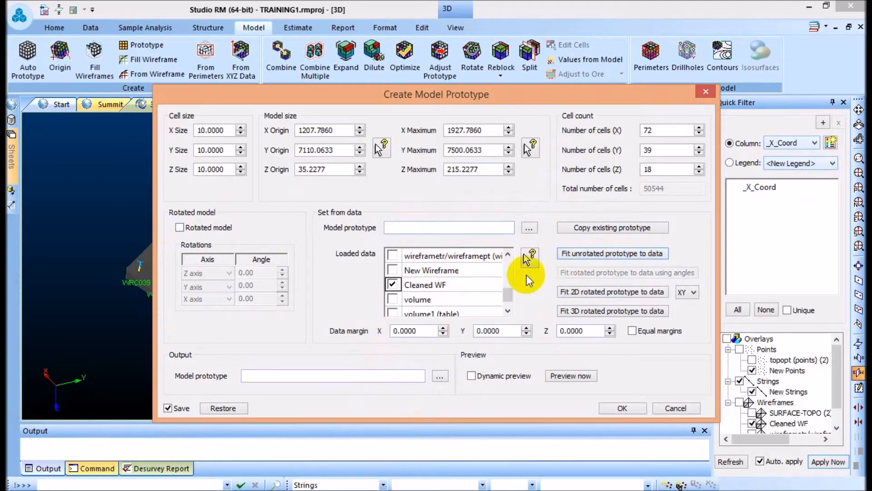
- Try again to use "prototype" as the existing model prototype to set from, and dismiss the error
{"action": "left_click", "coordinate": [419, 228]}
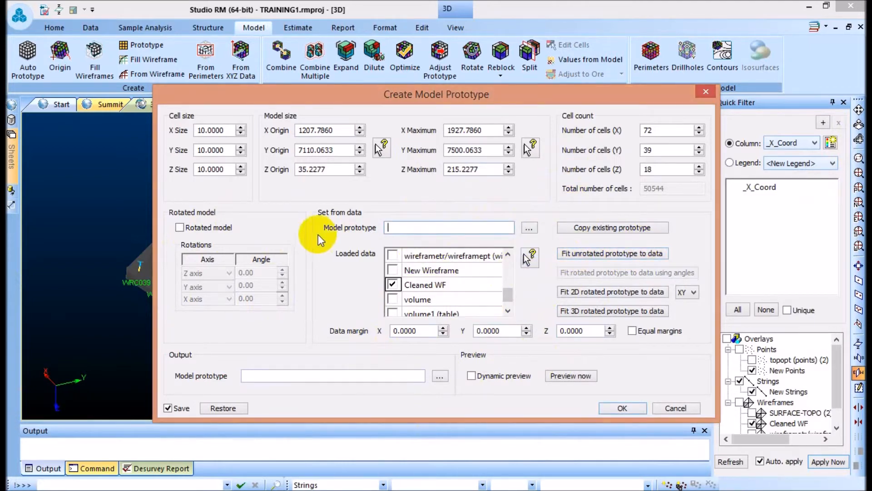
{"action": "type", "text": "p"}
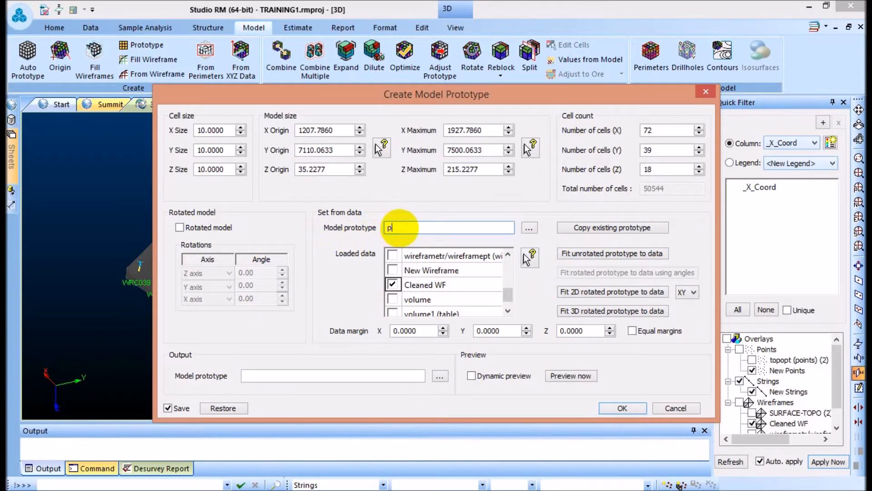
{"action": "type", "text": "rototype"}
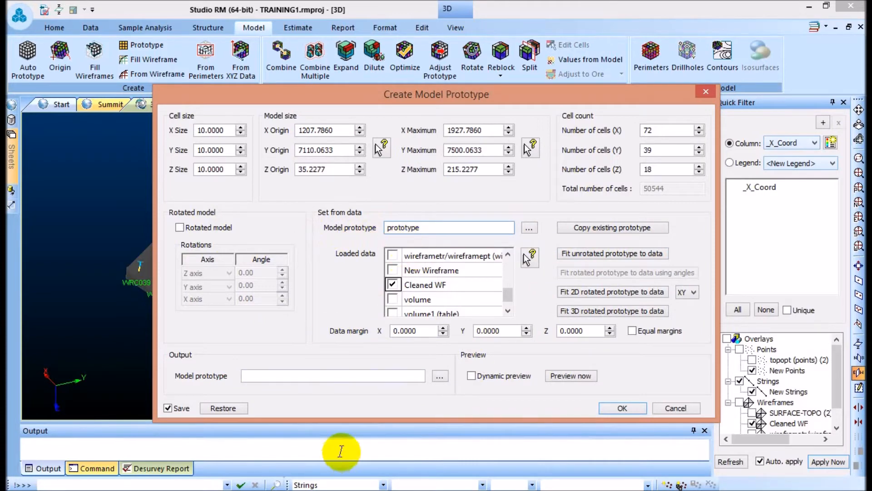
{"action": "double_click", "coordinate": [414, 332]}
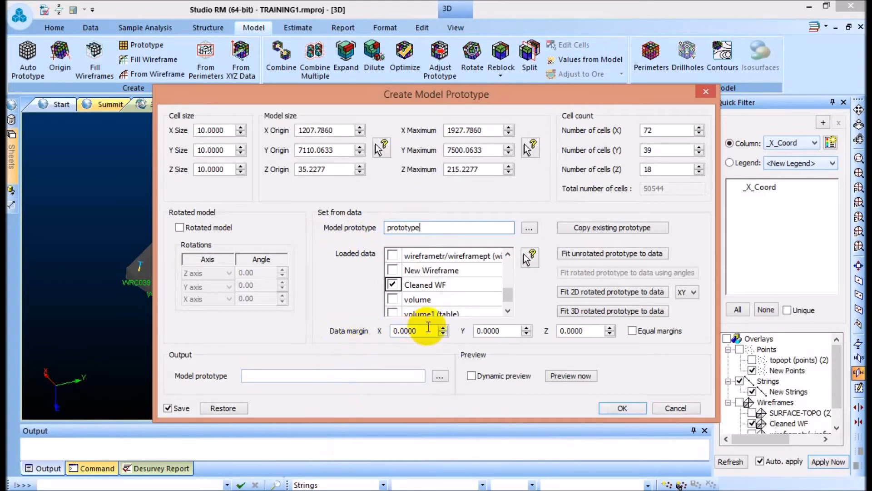
{"action": "left_click", "coordinate": [427, 329]}
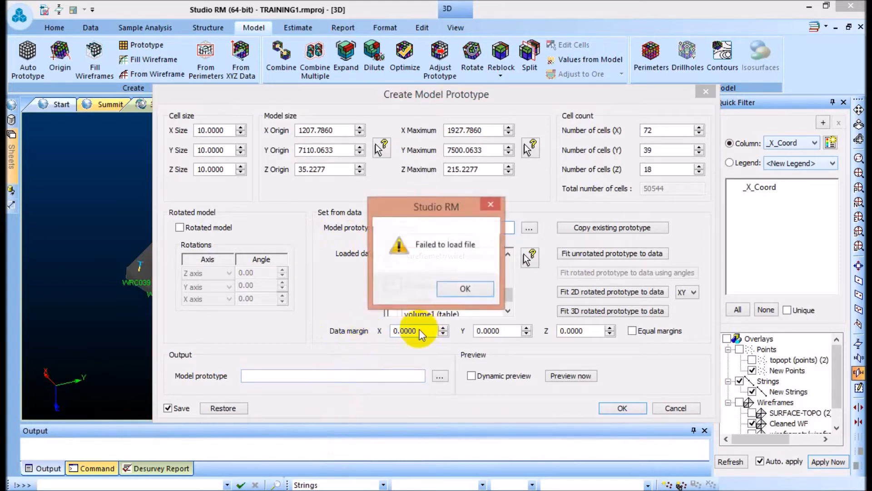
{"action": "left_click", "coordinate": [463, 290]}
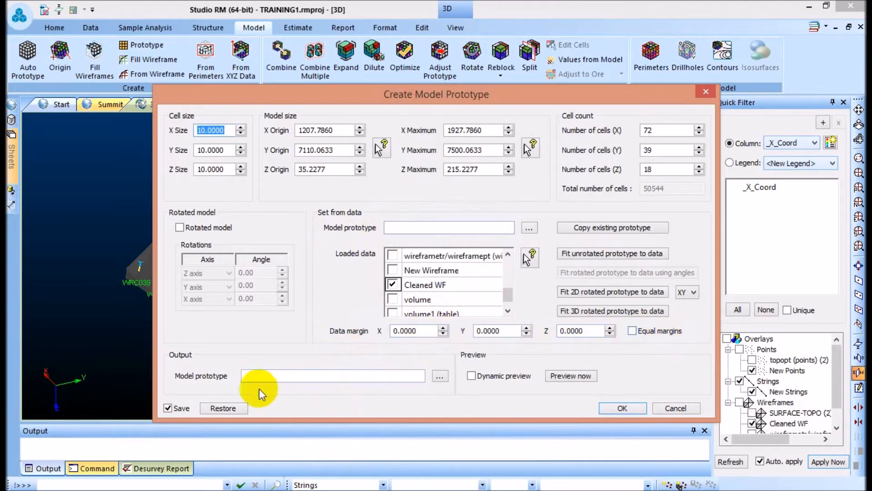
- Name the output model prototype "prototype" and create it
{"action": "left_click", "coordinate": [277, 377]}
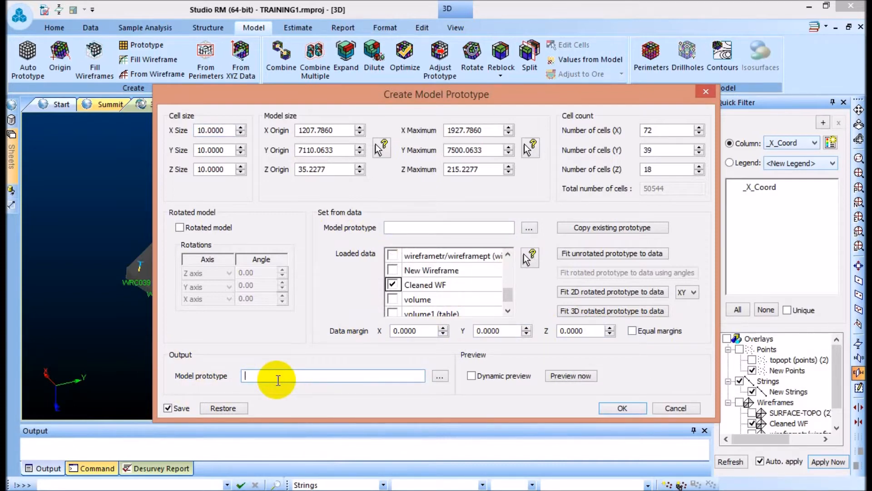
{"action": "type", "text": "prototype"}
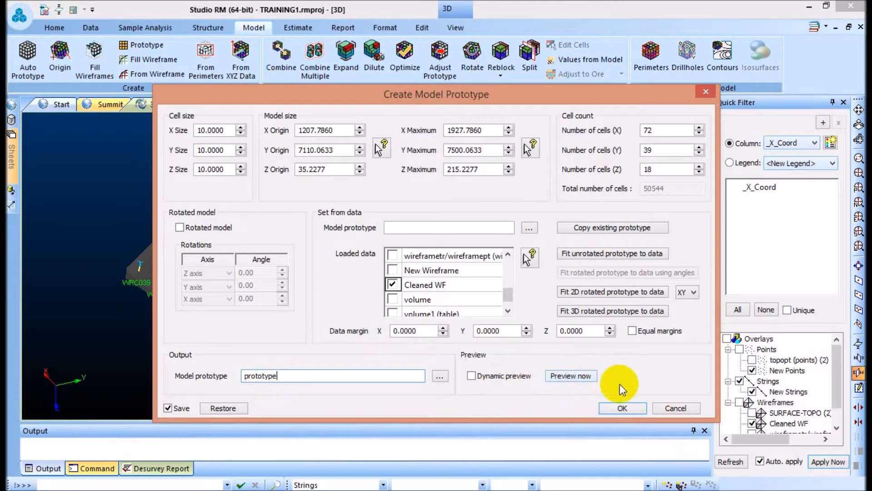
{"action": "left_click", "coordinate": [621, 407]}
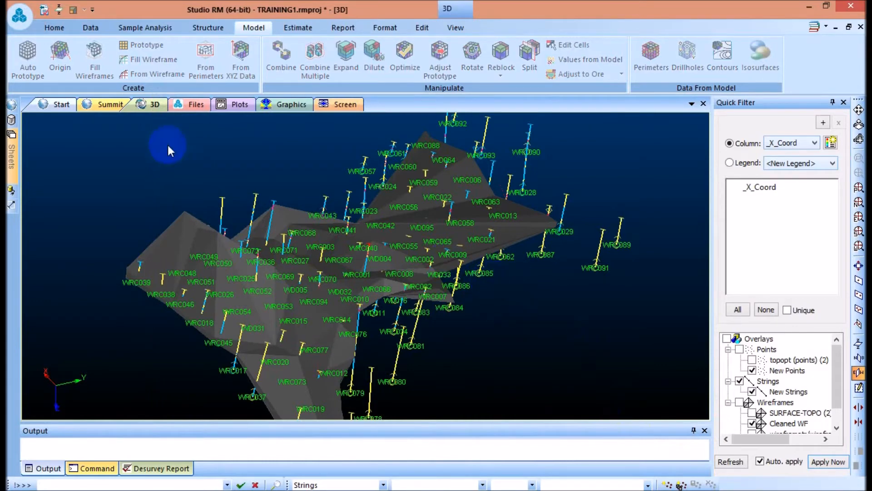
- Open the "prototype" block model from the project files in the table editor, examine its fields and close it
{"action": "mouse_move", "coordinate": [11, 159]}
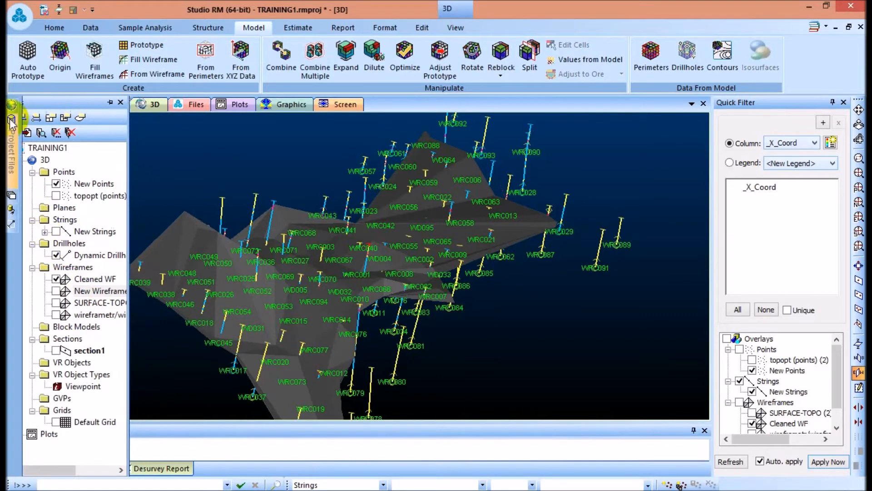
{"action": "mouse_move", "coordinate": [12, 120]}
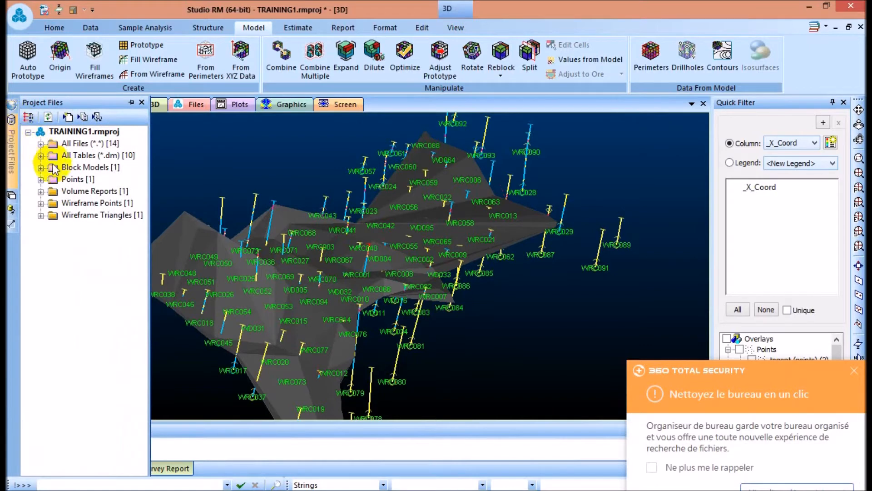
{"action": "left_click", "coordinate": [41, 168]}
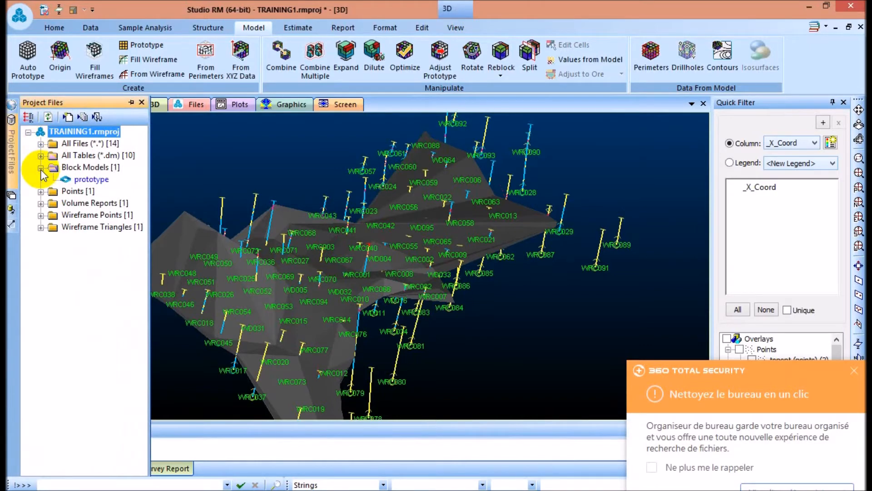
{"action": "right_click", "coordinate": [89, 181]}
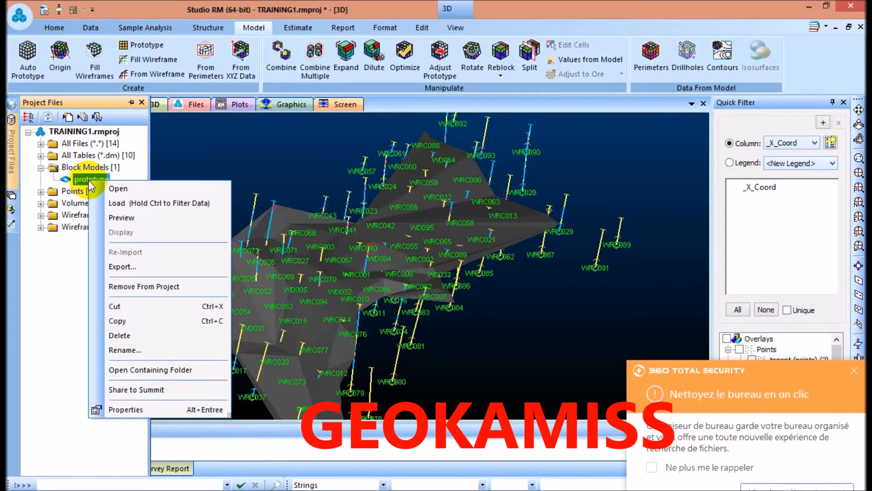
{"action": "left_click", "coordinate": [119, 190]}
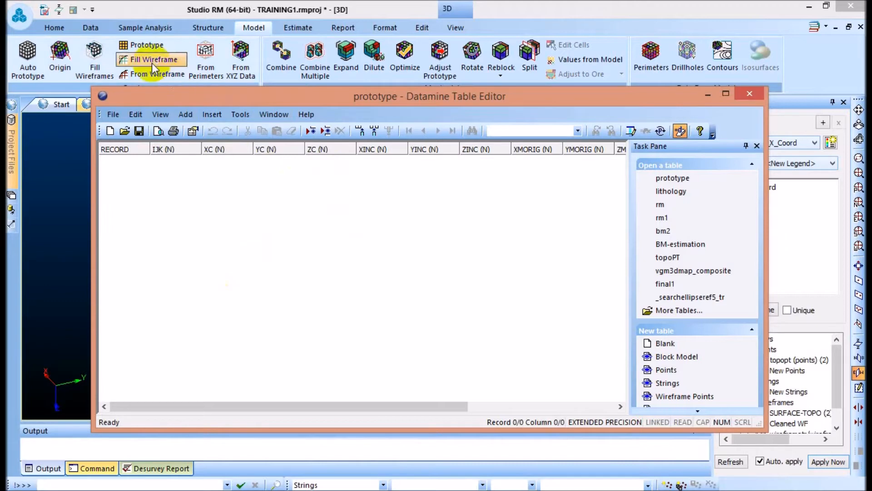
{"action": "left_click", "coordinate": [750, 95]}
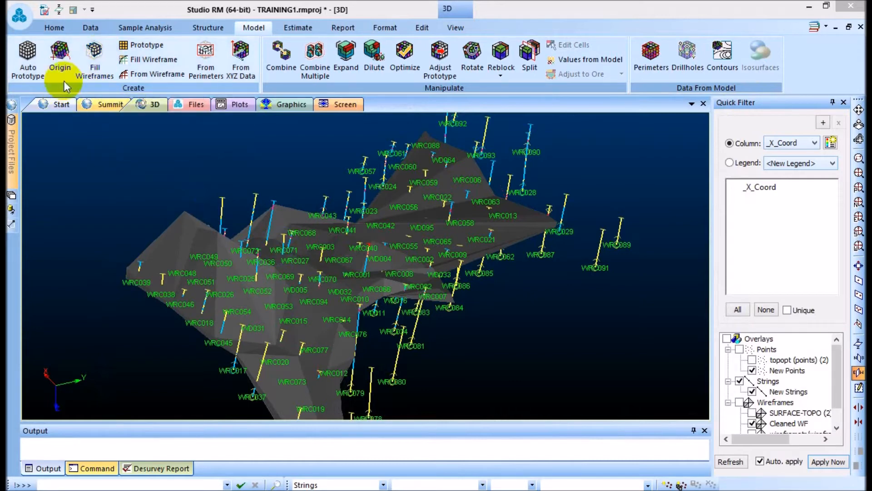
- Start filling wireframes with blocks and choose "prototype" as the prototype block model
{"action": "left_click", "coordinate": [97, 59]}
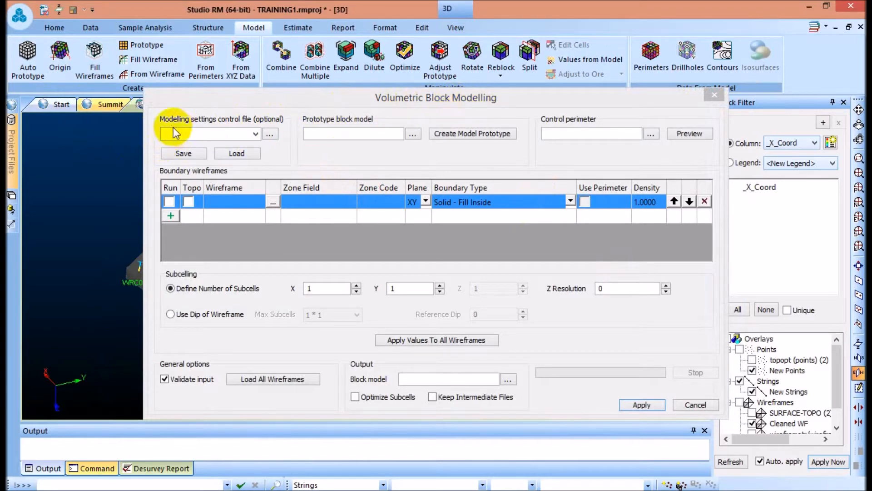
{"action": "left_click", "coordinate": [233, 132]}
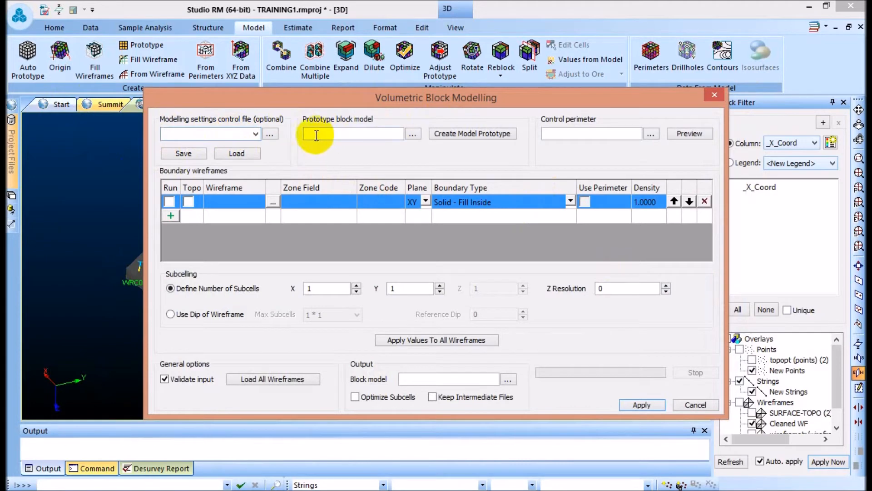
{"action": "left_click", "coordinate": [363, 134]}
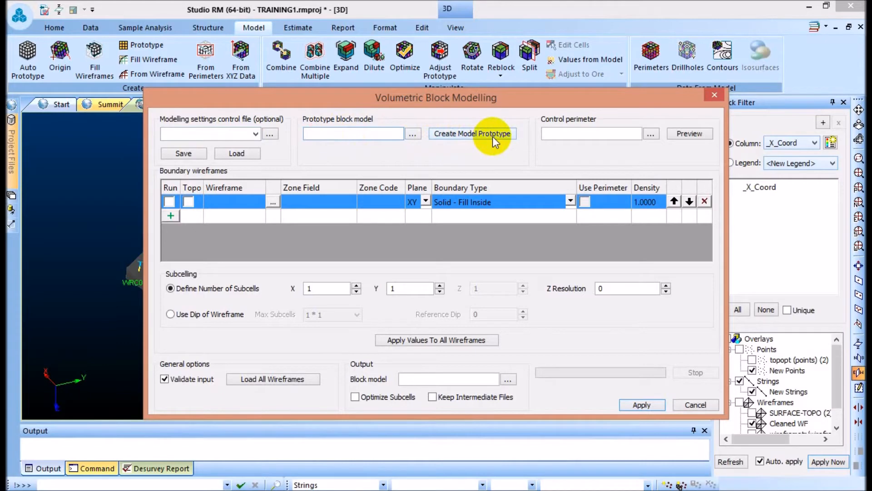
{"action": "left_click", "coordinate": [413, 135]}
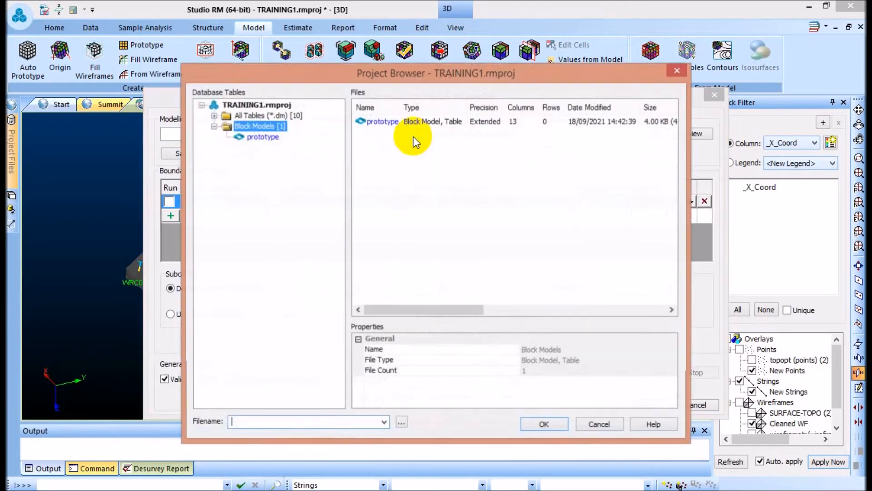
{"action": "left_click", "coordinate": [261, 137]}
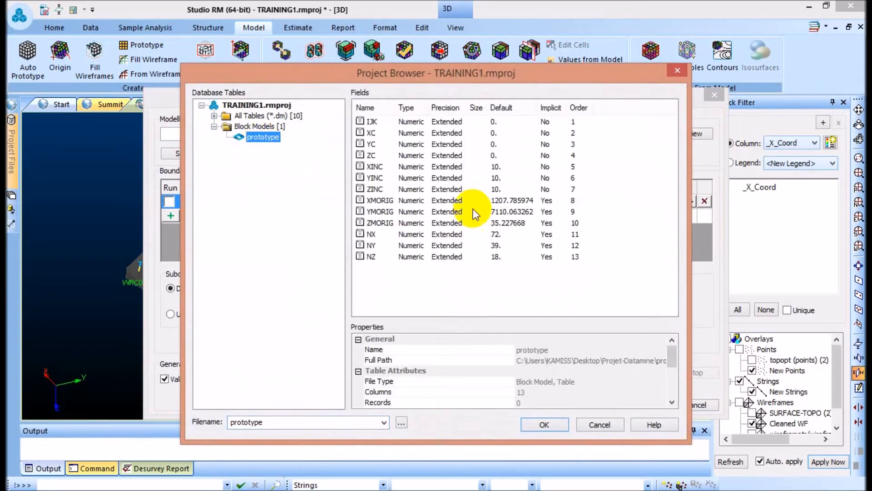
{"action": "left_click", "coordinate": [545, 424]}
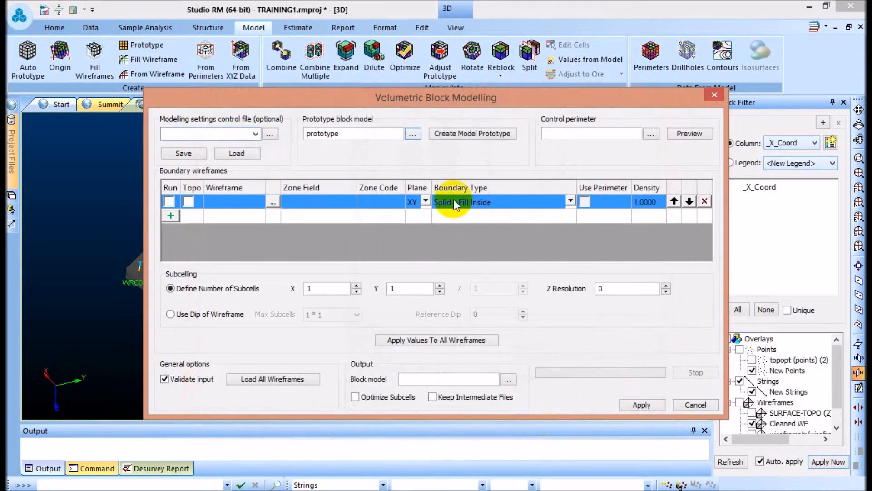
- Choose the wireframetr triangle file as the boundary wireframe, leaving the control perimeter empty
{"action": "left_click", "coordinate": [573, 134]}
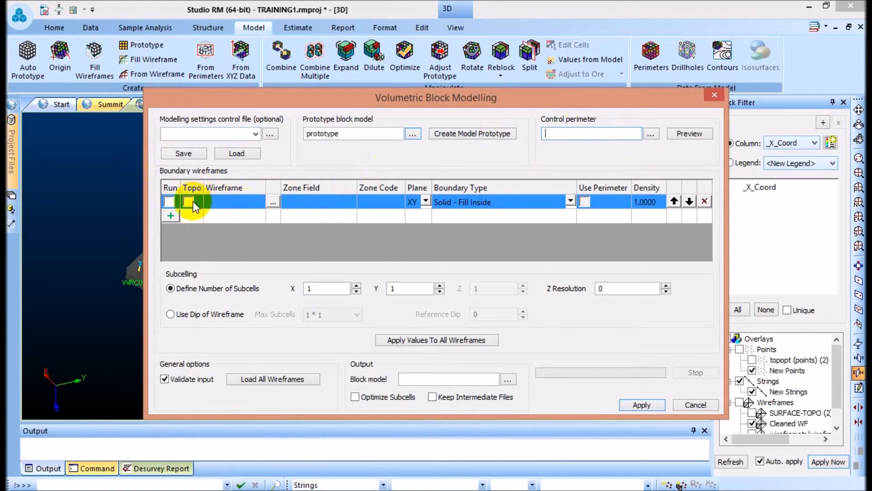
{"action": "left_click", "coordinate": [236, 201]}
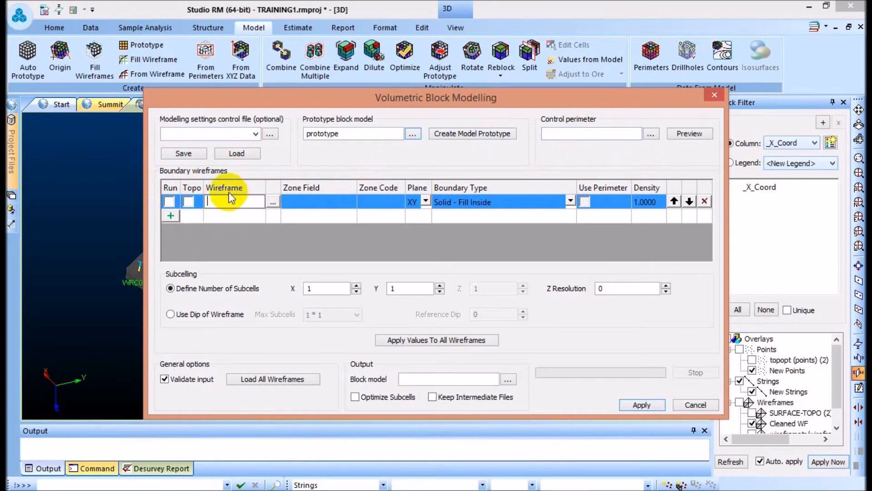
{"action": "left_click", "coordinate": [271, 205]}
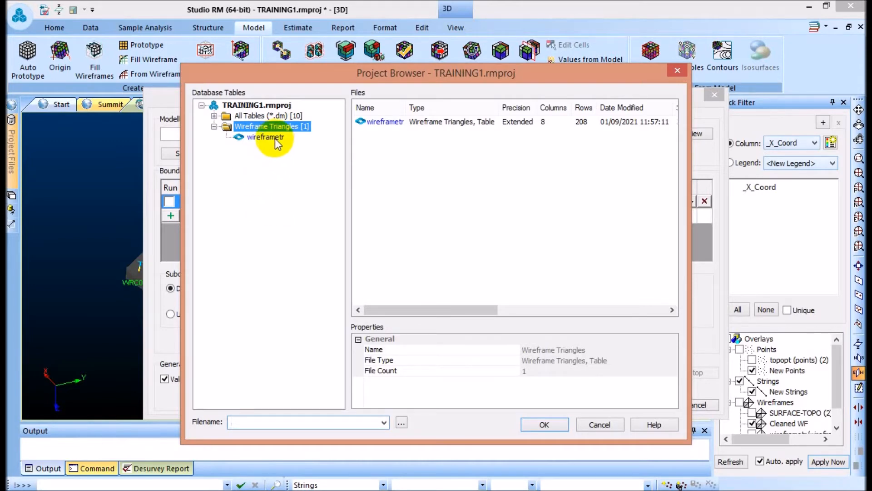
{"action": "left_click", "coordinate": [259, 139]}
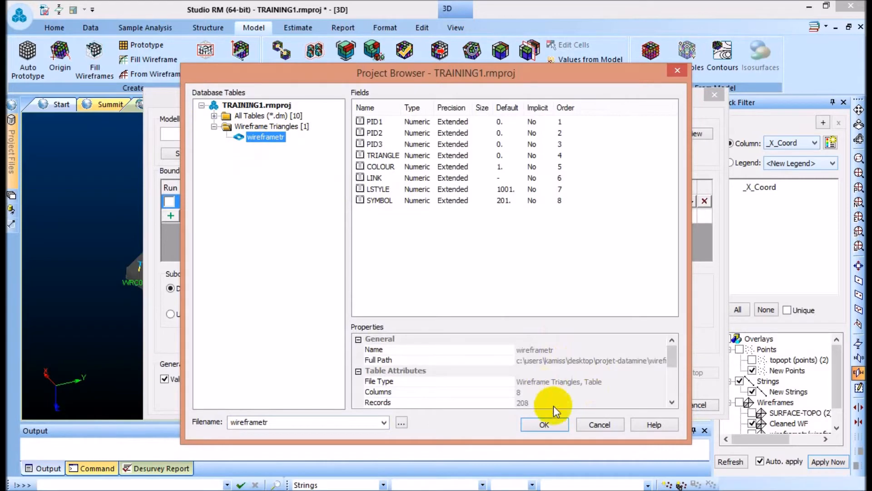
{"action": "left_click", "coordinate": [546, 425]}
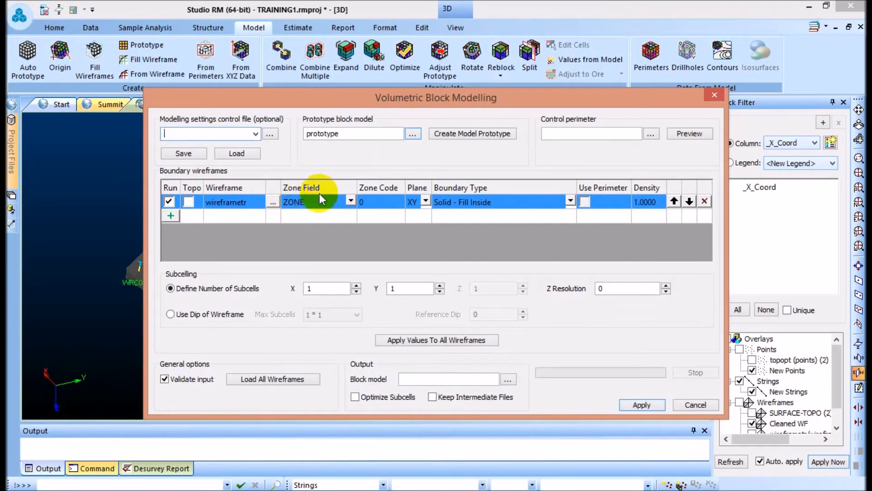
- Assign zone field ZONE with zone code 6 to the wireframetr boundary, keeping the XY plane
{"action": "left_click", "coordinate": [349, 201]}
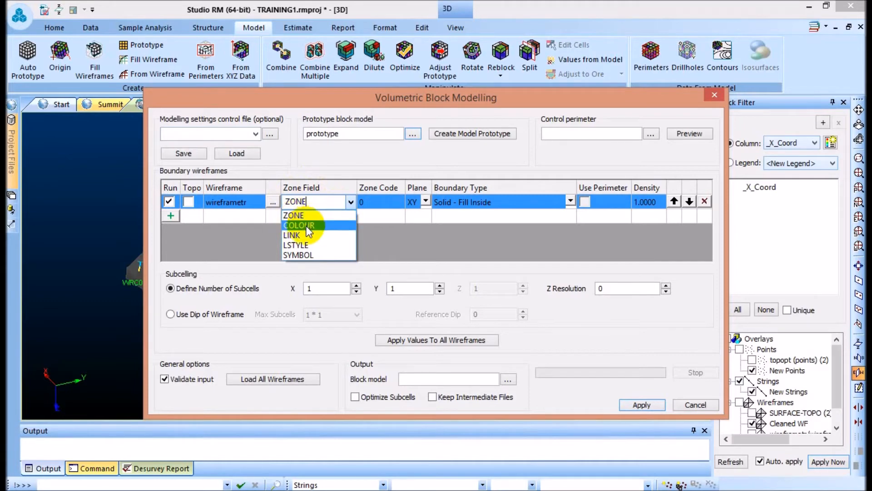
{"action": "left_click", "coordinate": [300, 216]}
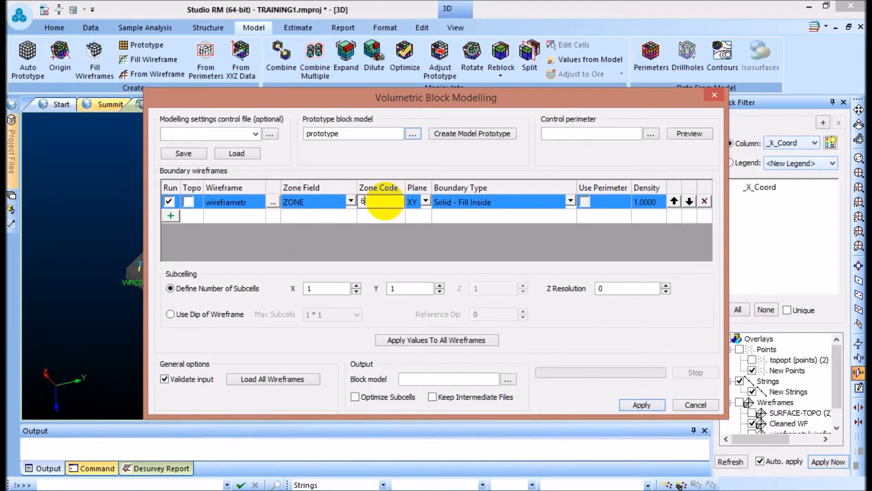
{"action": "left_click", "coordinate": [420, 204]}
{"action": "left_click", "coordinate": [426, 202]}
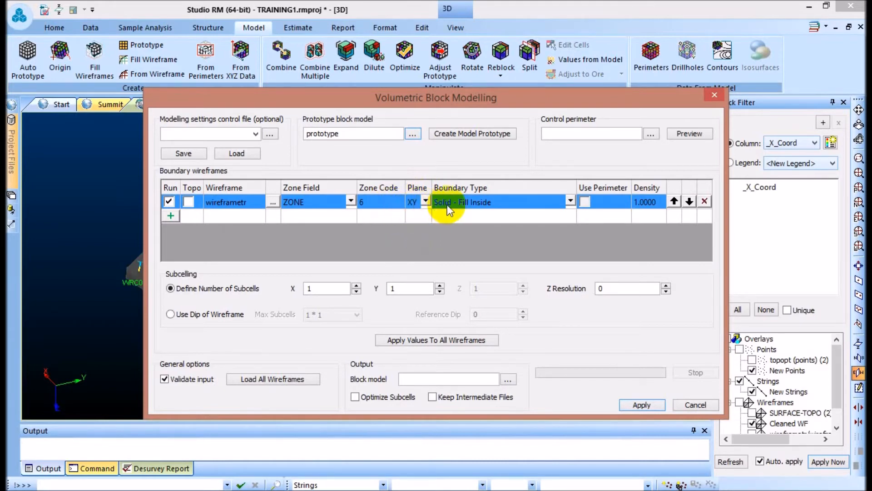
- Keep the wireframetr boundary type as Solid - Fill Inside and set its density to 2.7
{"action": "left_click", "coordinate": [571, 200]}
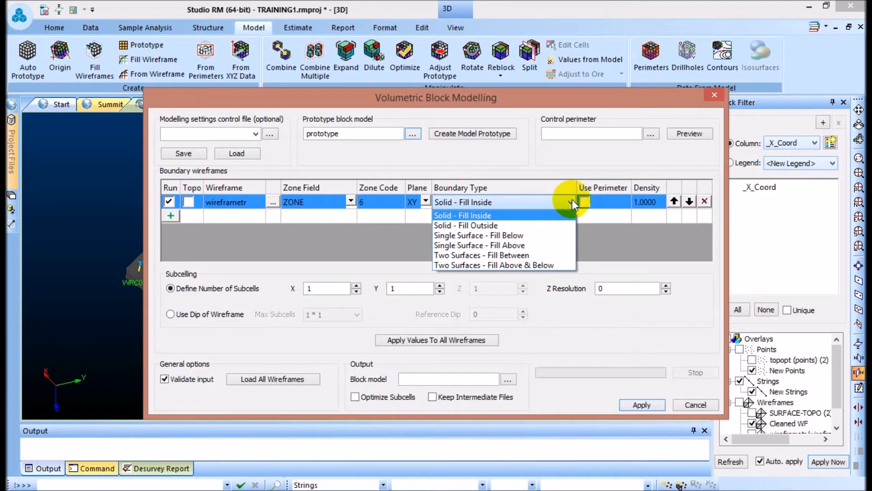
{"action": "left_click", "coordinate": [529, 161]}
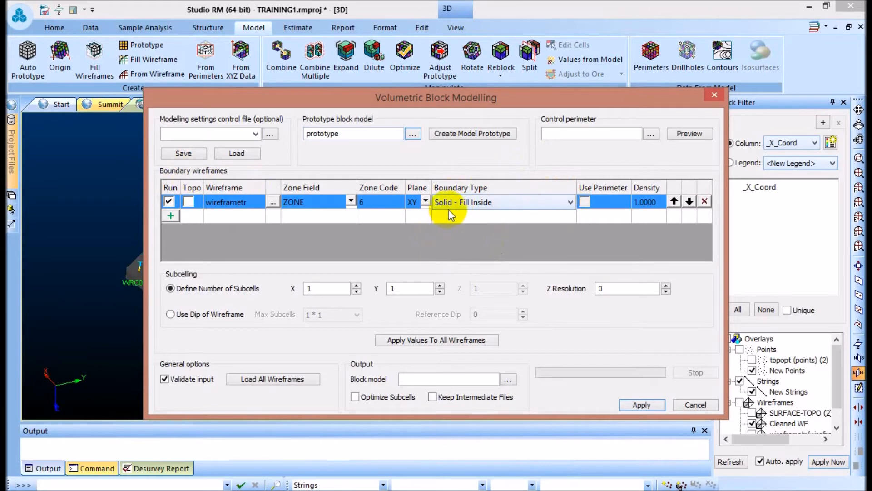
{"action": "left_click", "coordinate": [642, 204]}
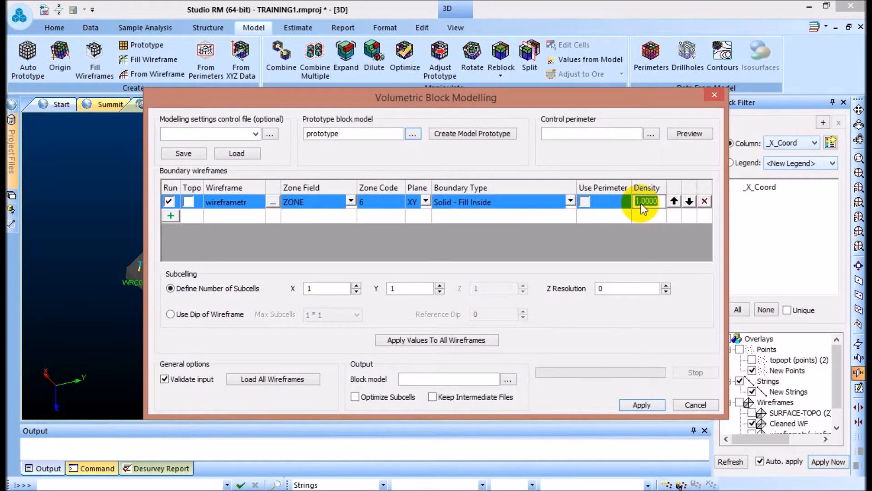
{"action": "type", "text": "2.7"}
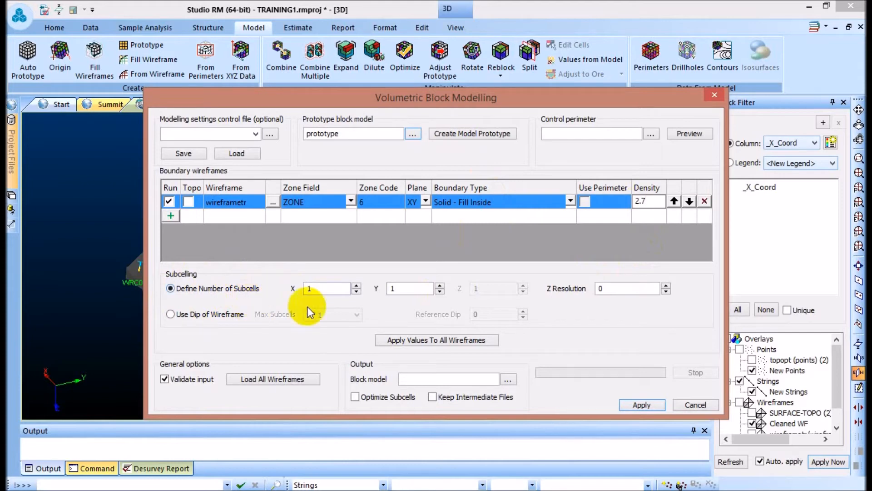
- Try higher subcell counts in X, returning the count to 1
{"action": "left_click", "coordinate": [326, 292]}
{"action": "left_click", "coordinate": [356, 287]}
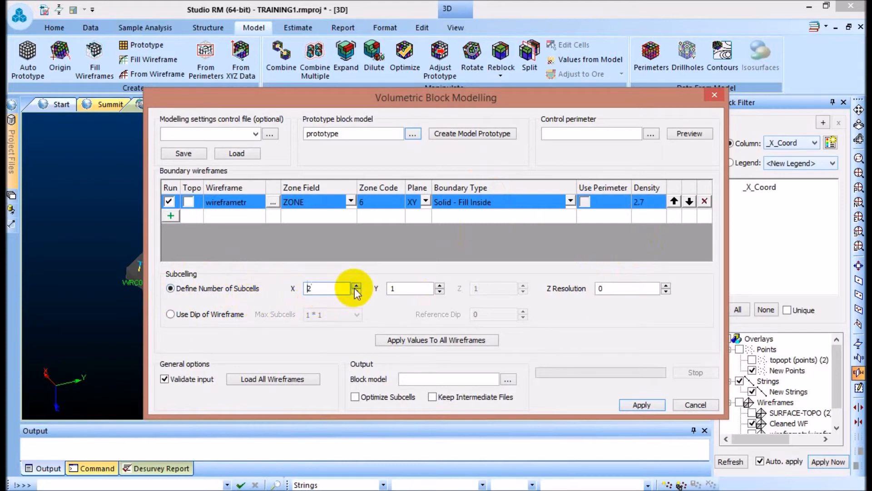
{"action": "left_click", "coordinate": [356, 286]}
{"action": "left_click", "coordinate": [357, 287]}
{"action": "left_click", "coordinate": [357, 292]}
{"action": "left_click", "coordinate": [357, 291]}
{"action": "left_click", "coordinate": [358, 292]}
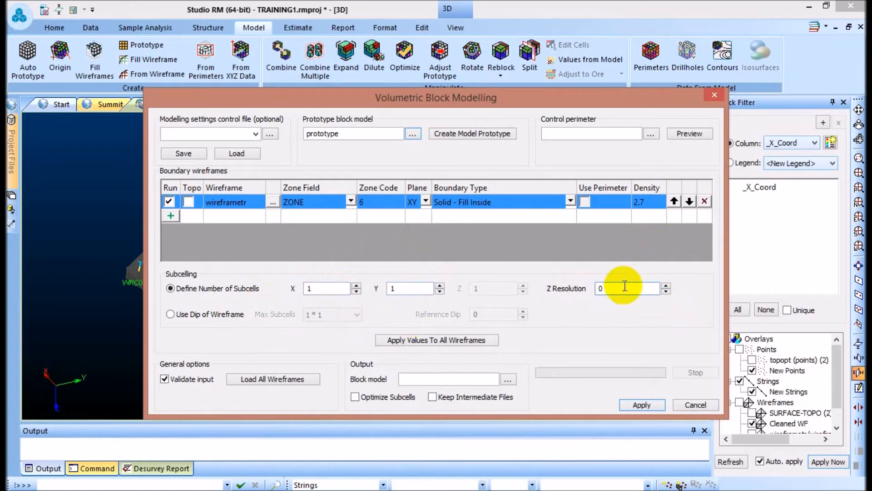
{"action": "left_click", "coordinate": [322, 289]}
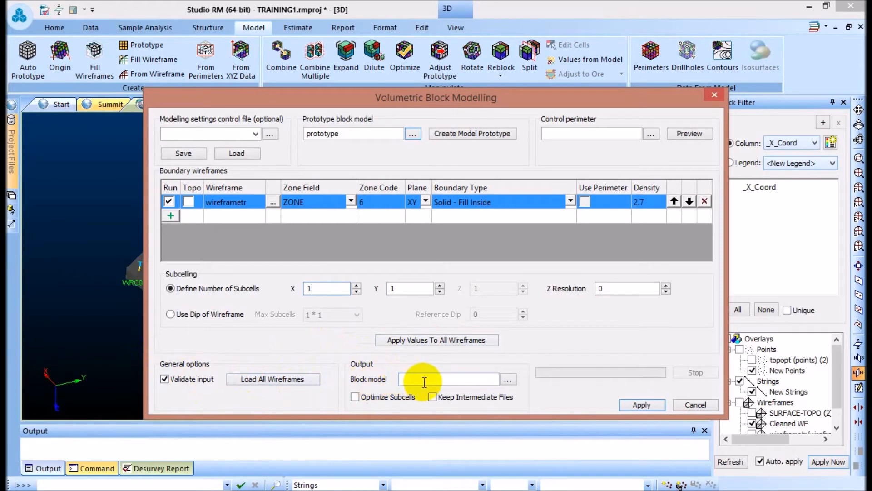
- Name the output block model bLOCK-MODEL, run the volumetric modelling and close its settings
{"action": "left_click", "coordinate": [424, 381]}
{"action": "type", "text": "bLOCK"}
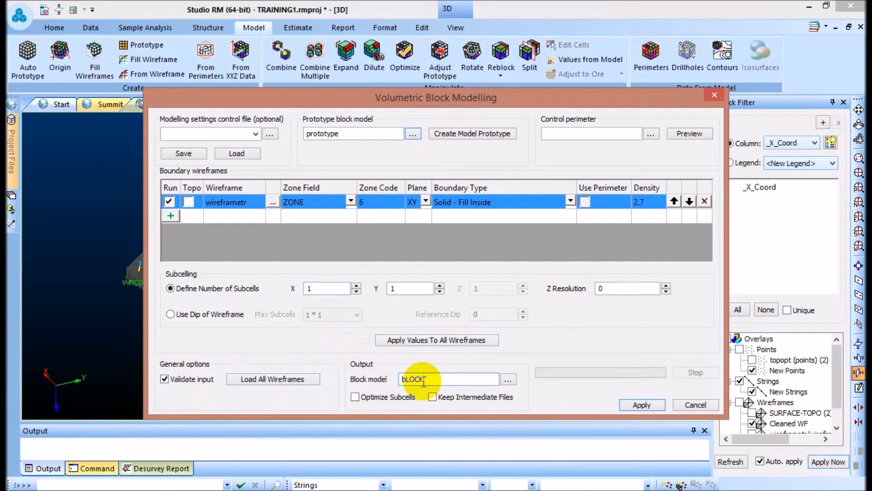
{"action": "type", "text": "SMODEL"}
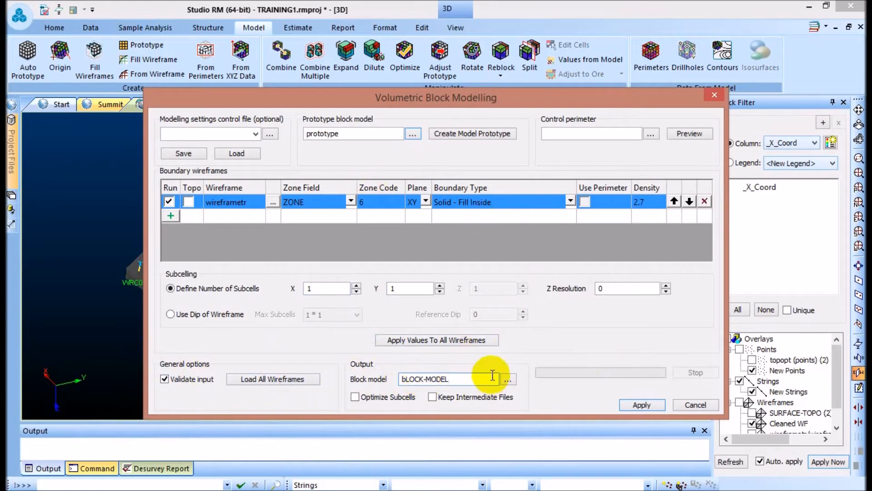
{"action": "left_click", "coordinate": [462, 381]}
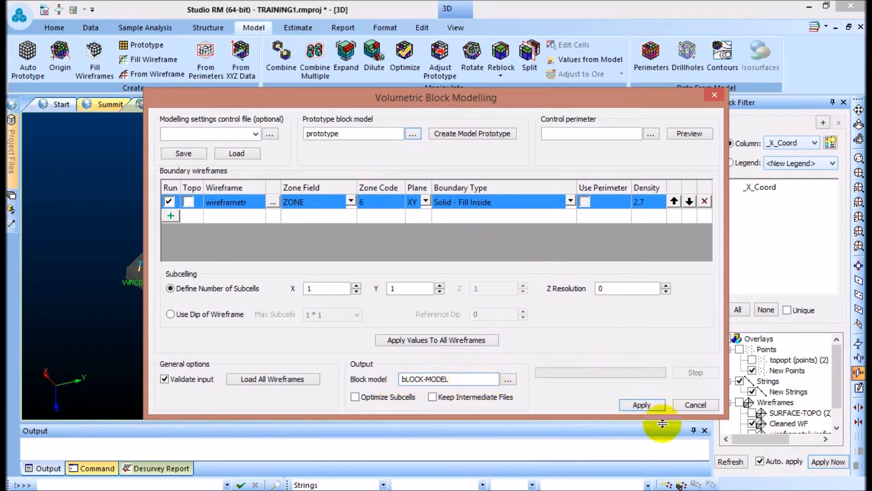
{"action": "left_click", "coordinate": [642, 405]}
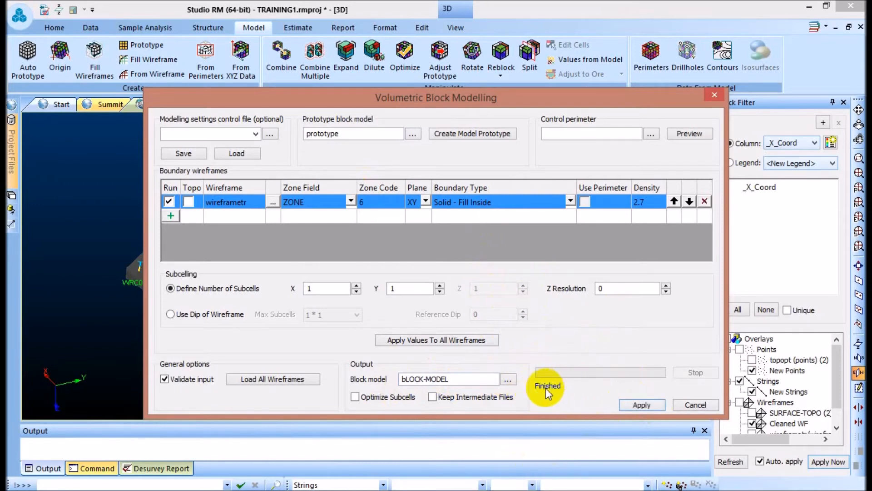
{"action": "left_click", "coordinate": [714, 95]}
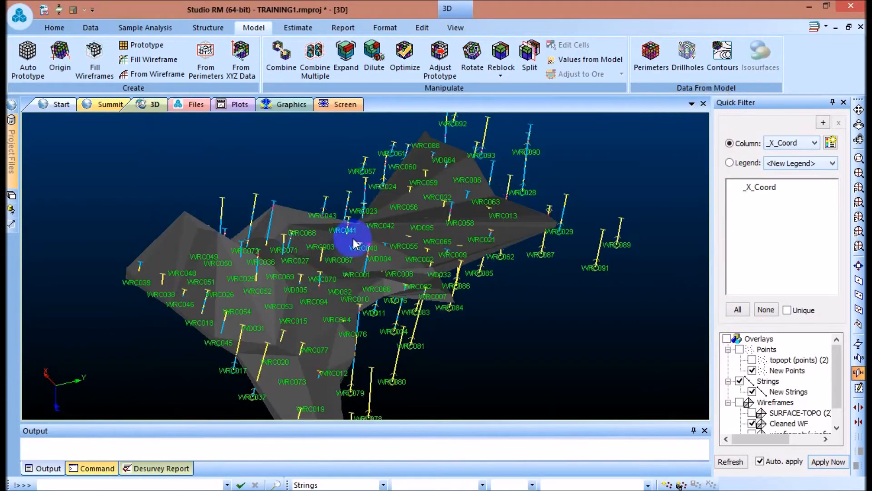
- Open the new block-model file from the project's block models in the table editor to examine its records
{"action": "mouse_move", "coordinate": [13, 161]}
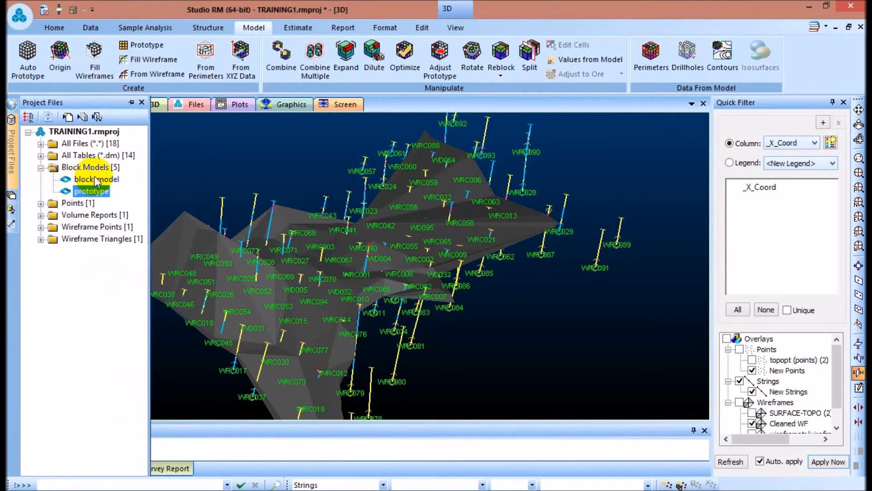
{"action": "right_click", "coordinate": [85, 179]}
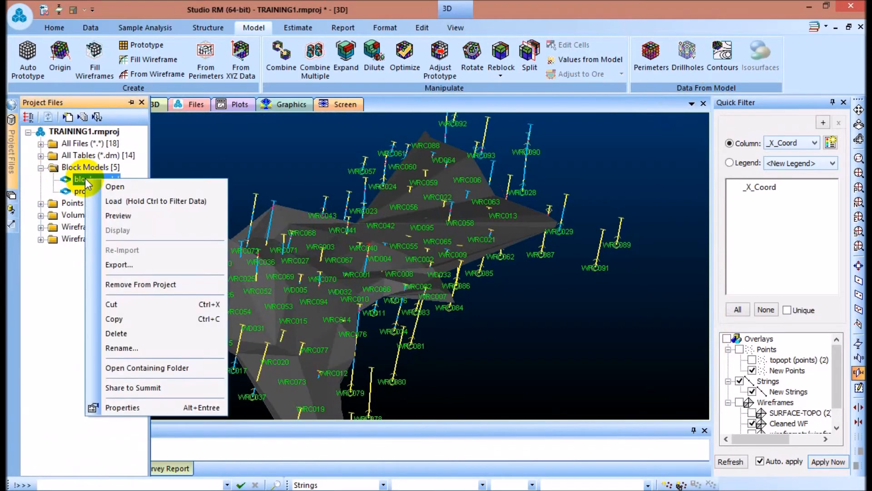
{"action": "left_click", "coordinate": [120, 187]}
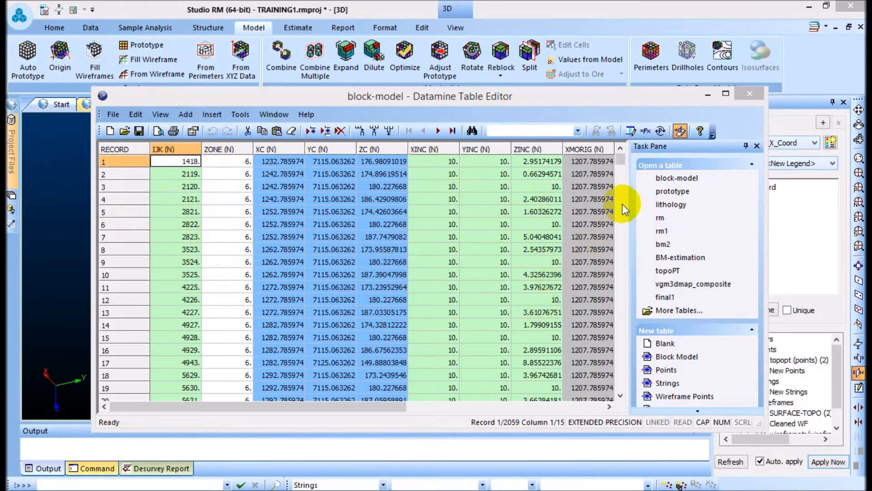
- Close the table editor and load the block-model file from the project files into the 3D view
{"action": "left_click", "coordinate": [748, 95]}
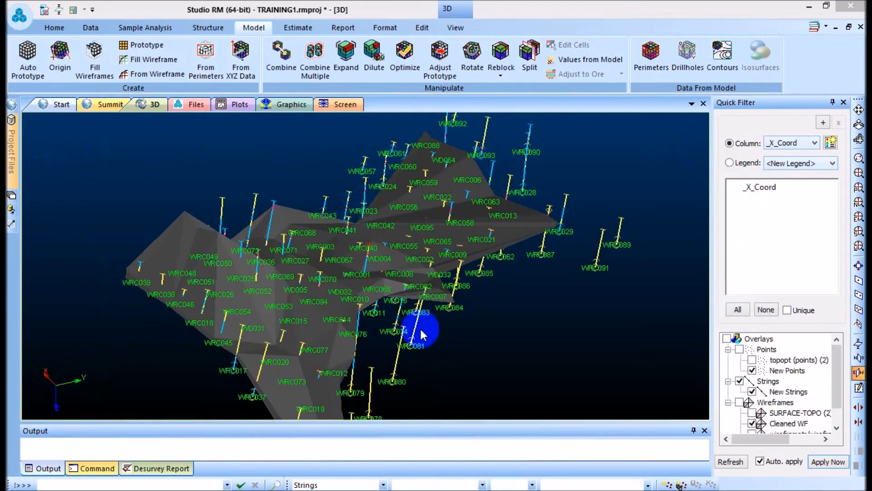
{"action": "left_click", "coordinate": [15, 156]}
{"action": "left_click_drag", "start_coordinate": [91, 179], "coordinate": [386, 200]}
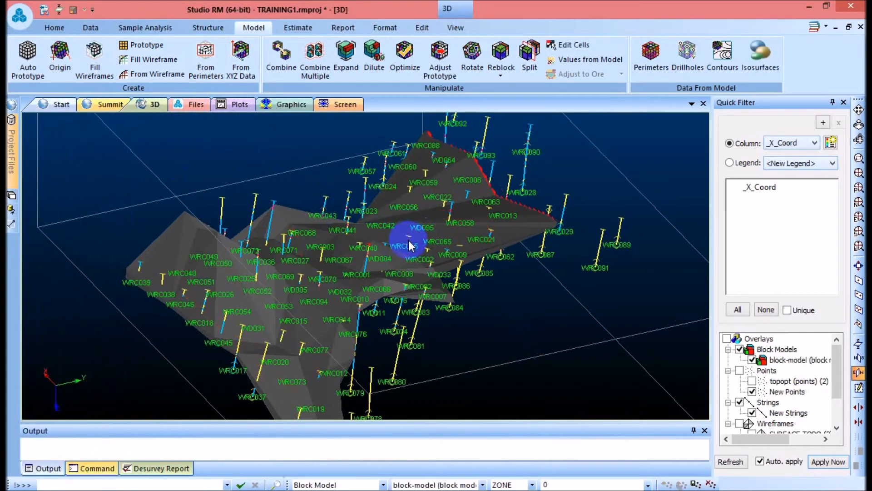
{"action": "left_click", "coordinate": [859, 139]}
{"action": "left_click_drag", "start_coordinate": [623, 230], "coordinate": [389, 273]}
{"action": "left_click_drag", "start_coordinate": [437, 308], "coordinate": [381, 271]}
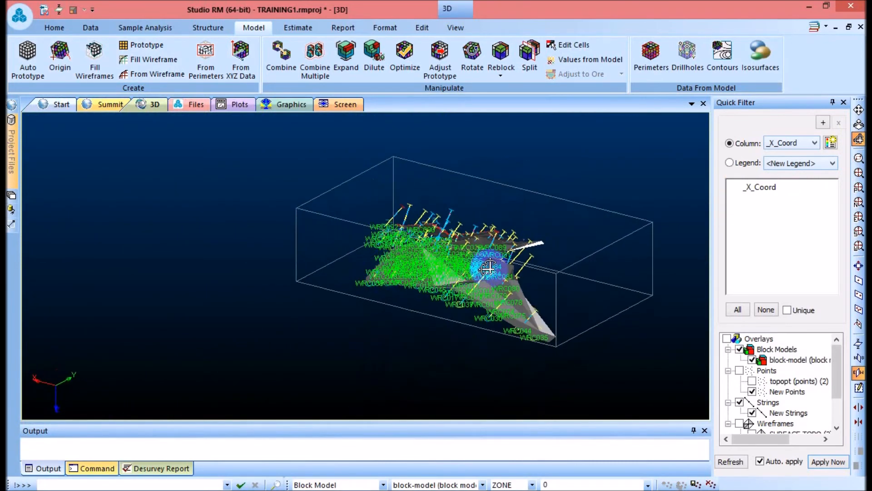
{"action": "scroll", "coordinate": [487, 268], "scroll_direction": "up", "scroll_amount": 3}
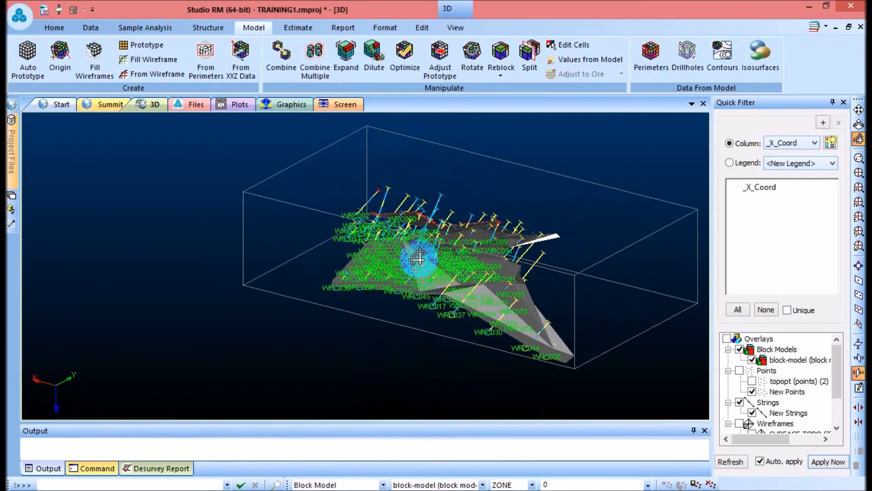
- Open the properties of the block-model project file to examine its table and file attributes
{"action": "mouse_move", "coordinate": [11, 166]}
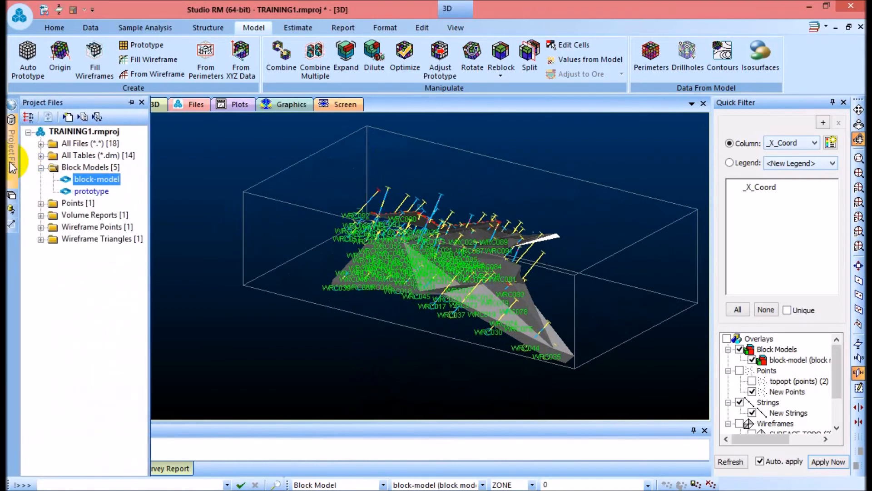
{"action": "right_click", "coordinate": [100, 178]}
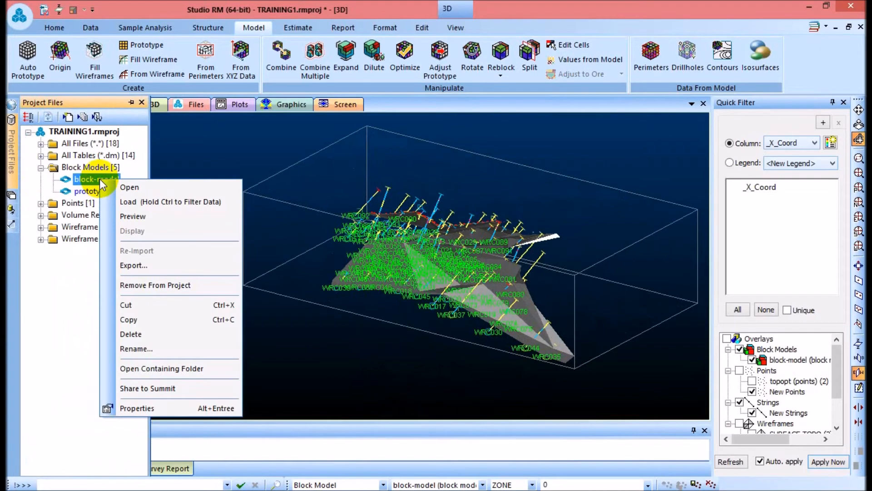
{"action": "left_click", "coordinate": [137, 408]}
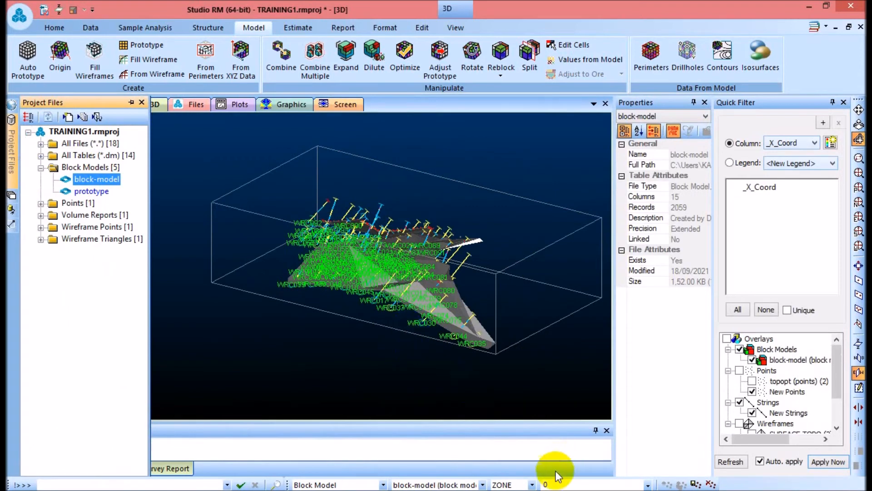
{"action": "left_click", "coordinate": [386, 184]}
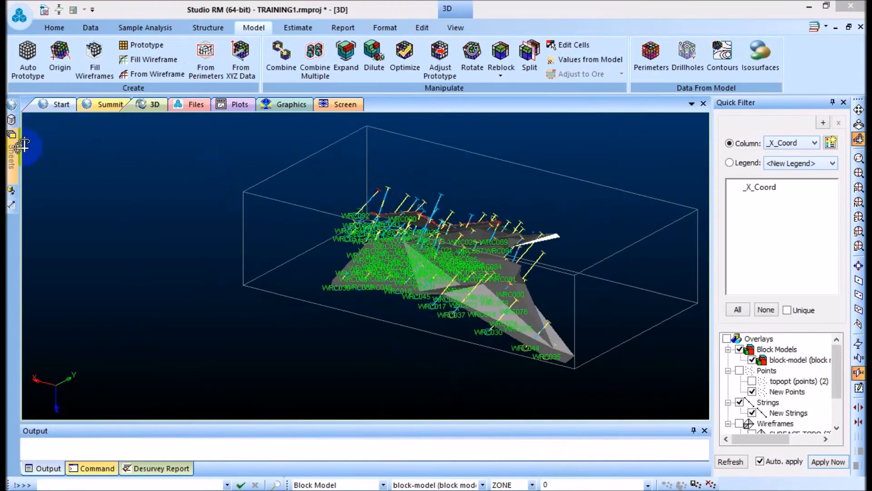
- Set the display type of the loaded block-model to Blocks and apply it to the 3D view
{"action": "left_click", "coordinate": [12, 154]}
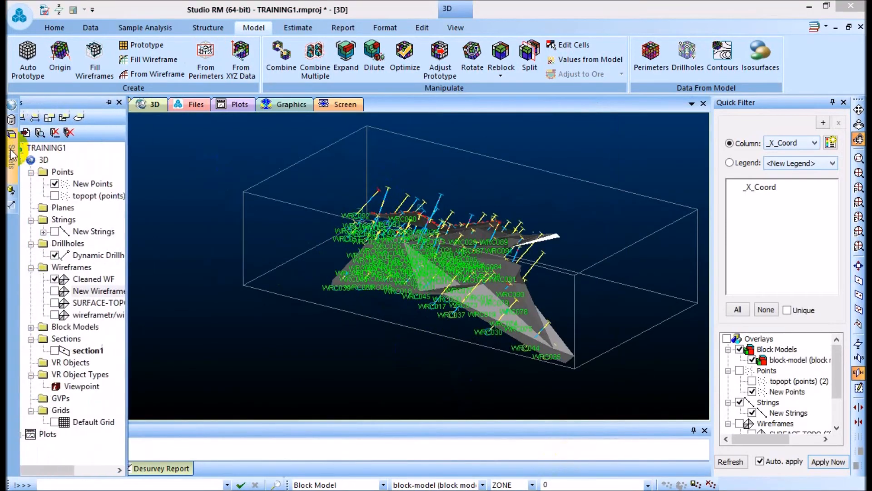
{"action": "left_click", "coordinate": [54, 328]}
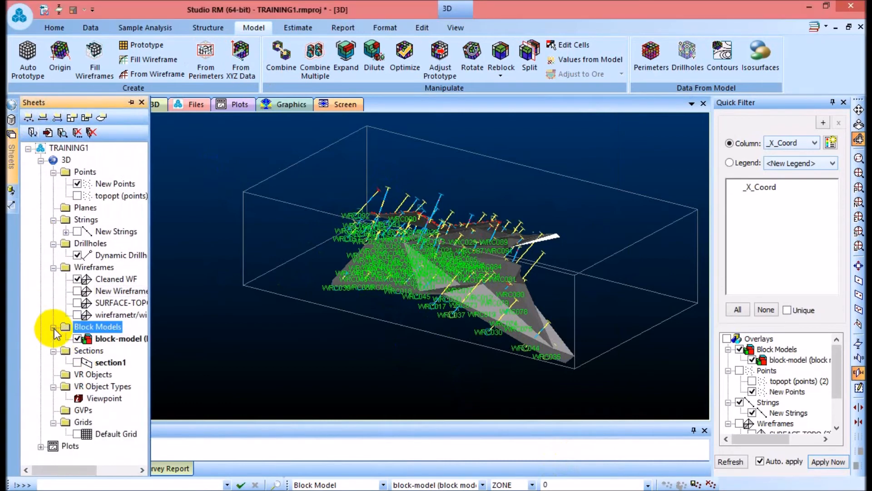
{"action": "right_click", "coordinate": [116, 339]}
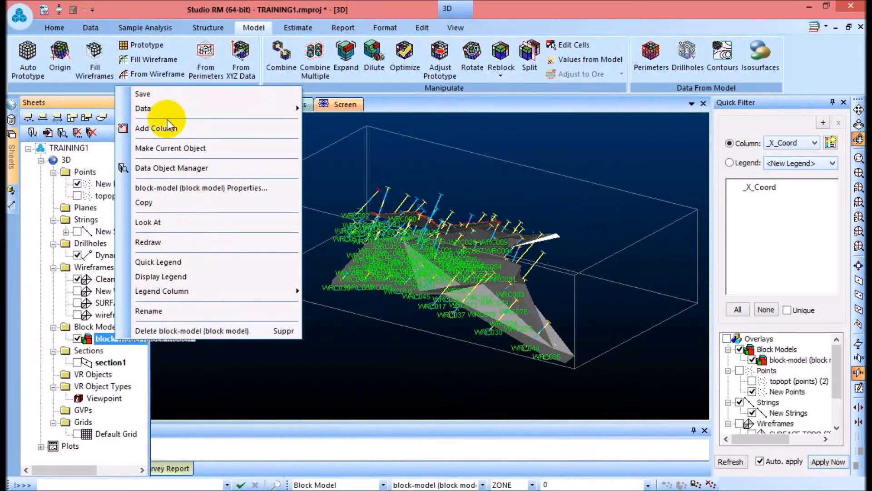
{"action": "mouse_move", "coordinate": [181, 117]}
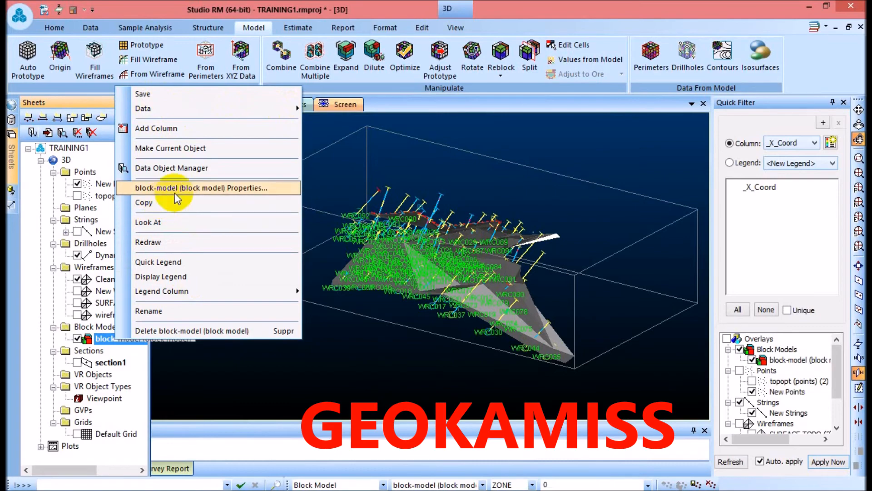
{"action": "left_click", "coordinate": [212, 193]}
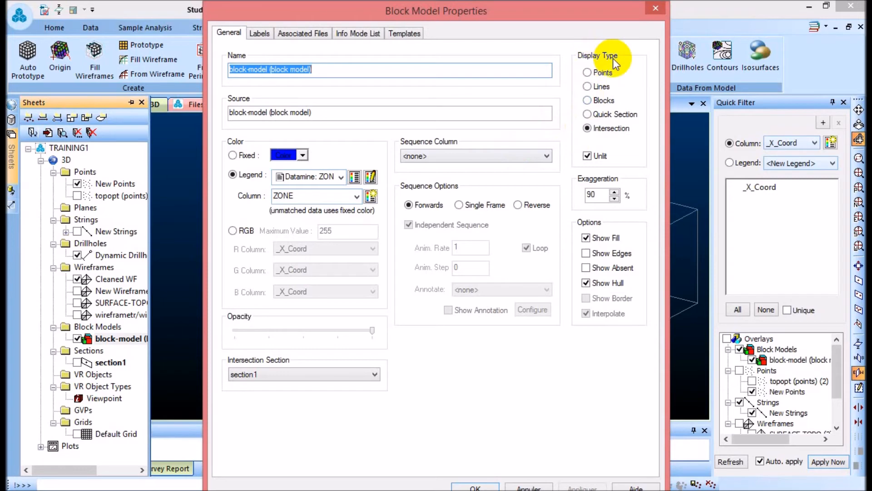
{"action": "left_click", "coordinate": [589, 103]}
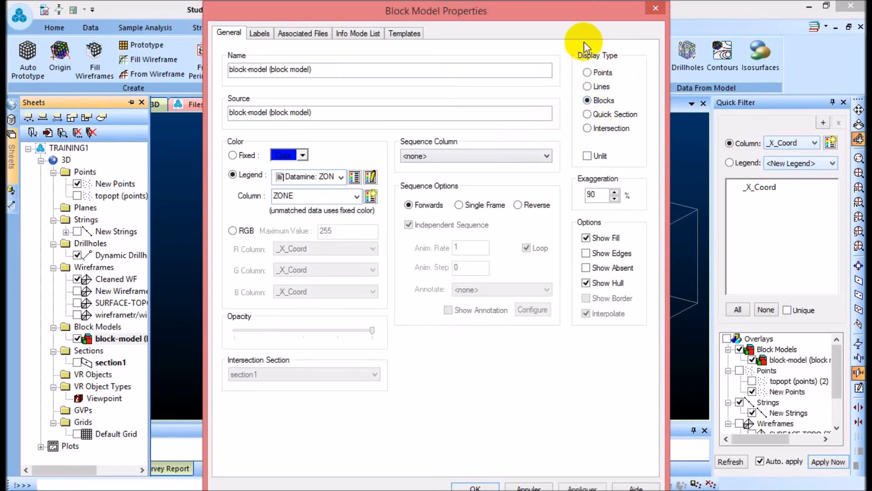
{"action": "left_click_drag", "start_coordinate": [535, 14], "coordinate": [601, 11]}
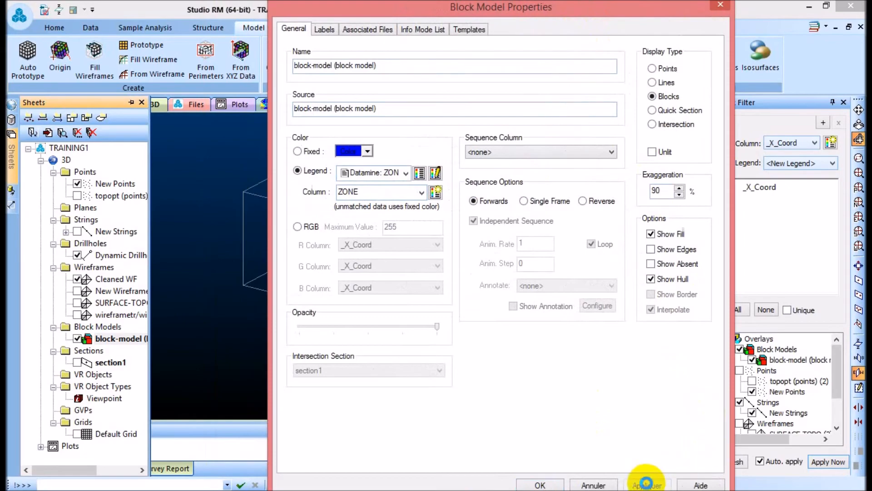
{"action": "left_click", "coordinate": [646, 482]}
{"action": "left_click_drag", "start_coordinate": [547, 5], "coordinate": [583, 6]}
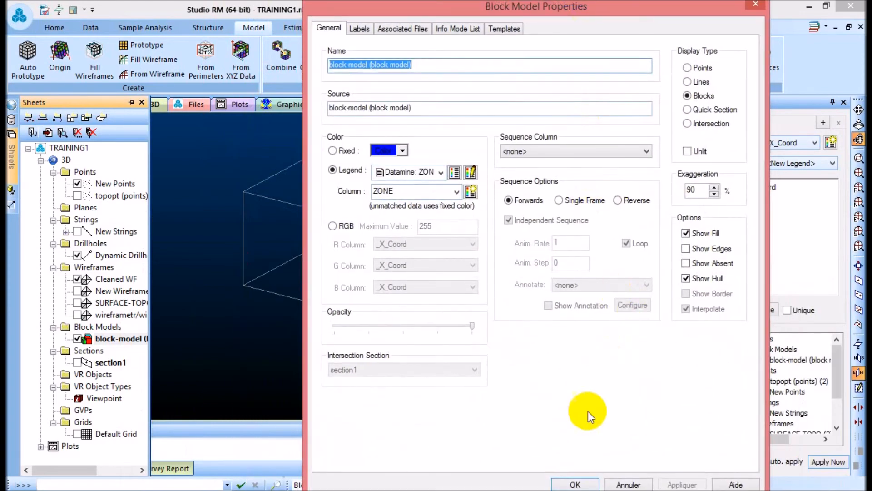
{"action": "left_click", "coordinate": [575, 484]}
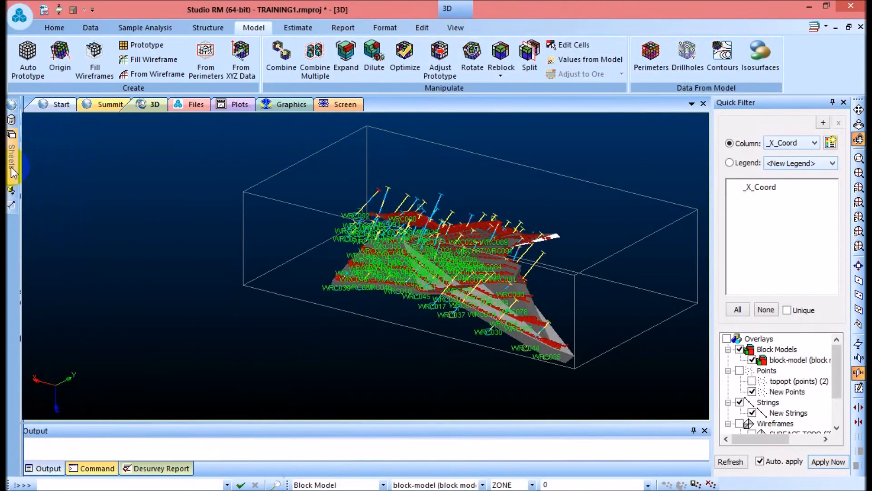
- Hide the Cleaned WF wireframe and the Dynamic Drillholes so that only the block model is inspected
{"action": "mouse_move", "coordinate": [14, 173]}
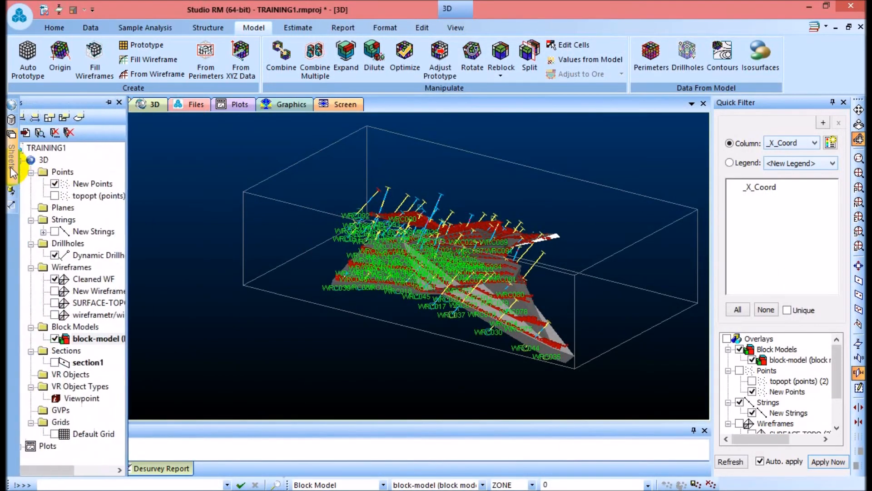
{"action": "left_click", "coordinate": [78, 278]}
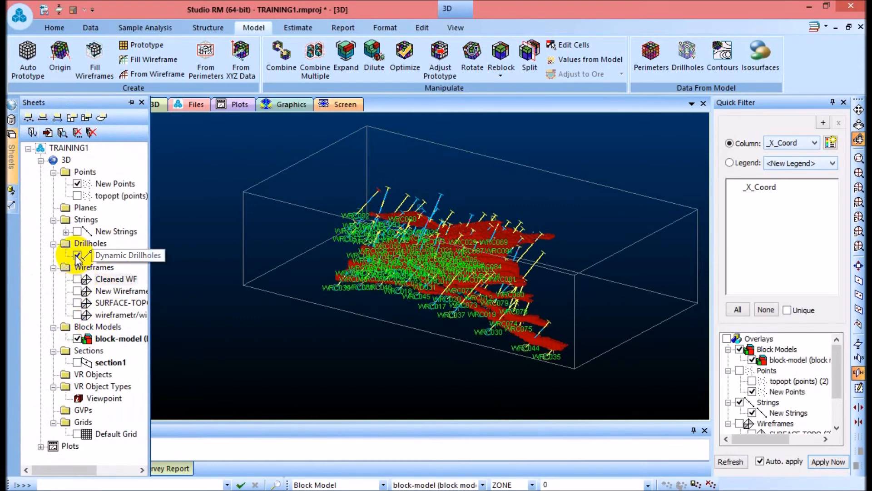
{"action": "left_click", "coordinate": [78, 256]}
{"action": "left_click_drag", "start_coordinate": [425, 273], "coordinate": [393, 233]}
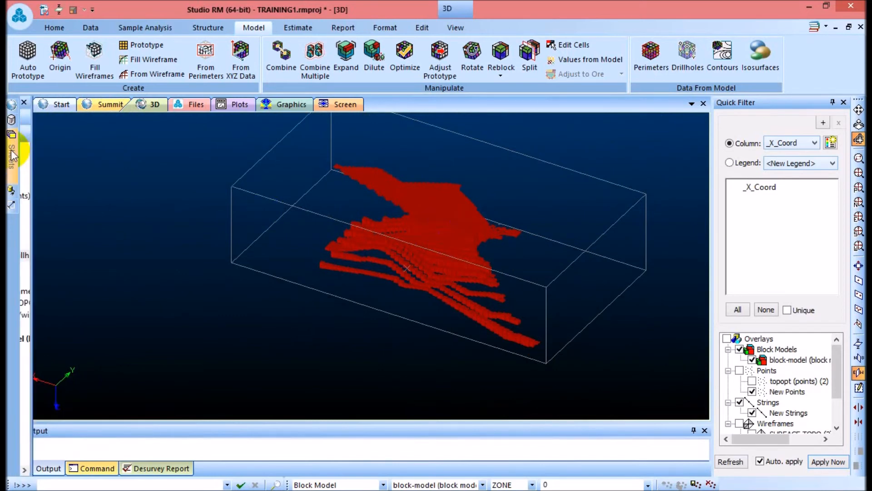
- Choose Au_ave_ppm (ASSAY) as the colour legend in the block-model display properties and check the available legend columns
{"action": "mouse_move", "coordinate": [14, 154]}
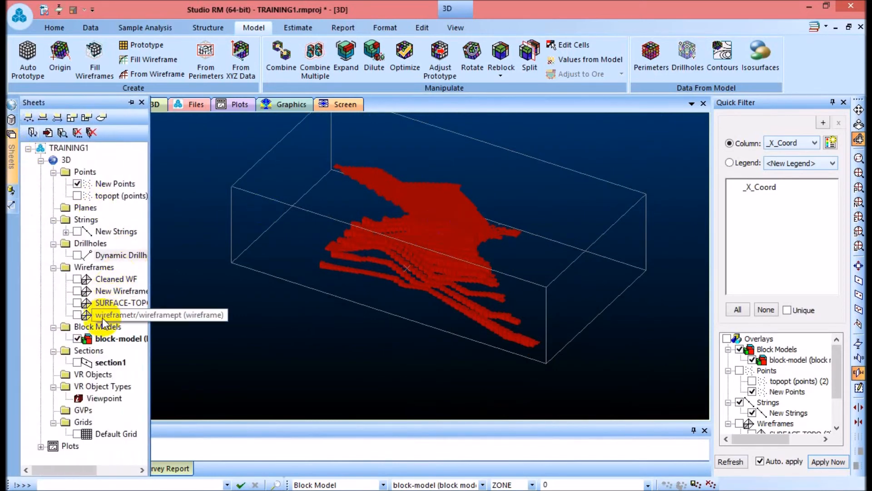
{"action": "right_click", "coordinate": [106, 344]}
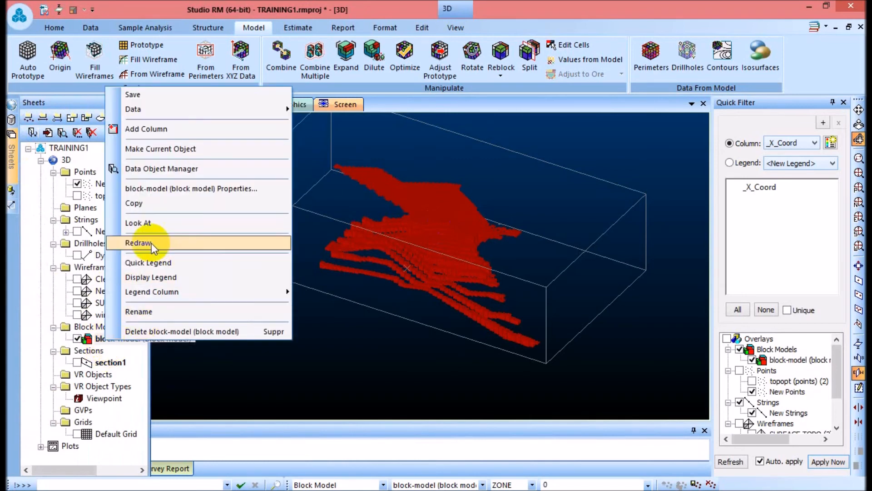
{"action": "left_click", "coordinate": [150, 189]}
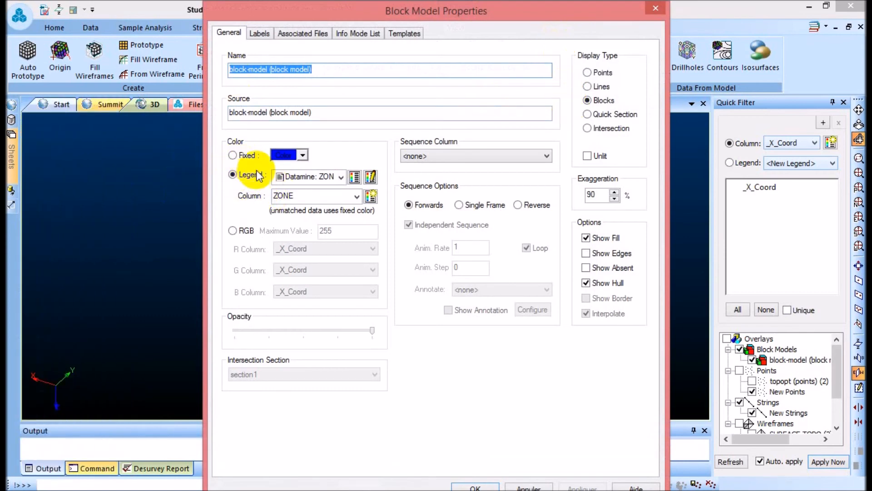
{"action": "left_click", "coordinate": [343, 179]}
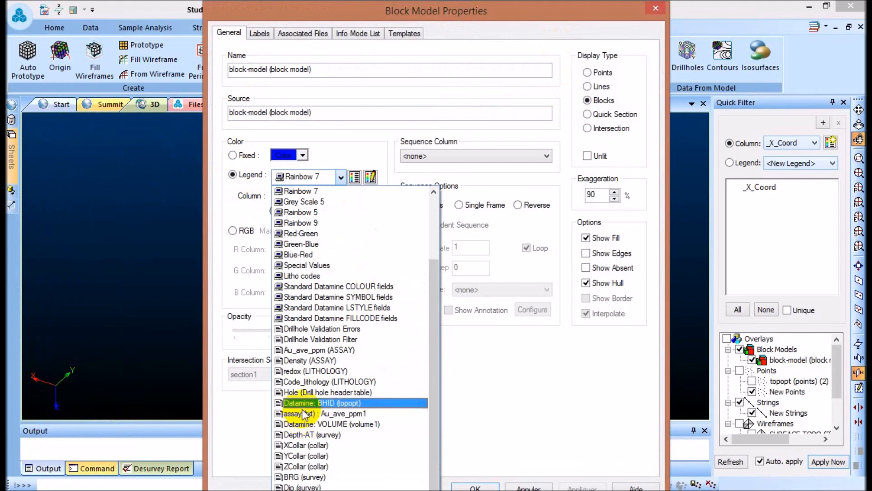
{"action": "left_click", "coordinate": [321, 351]}
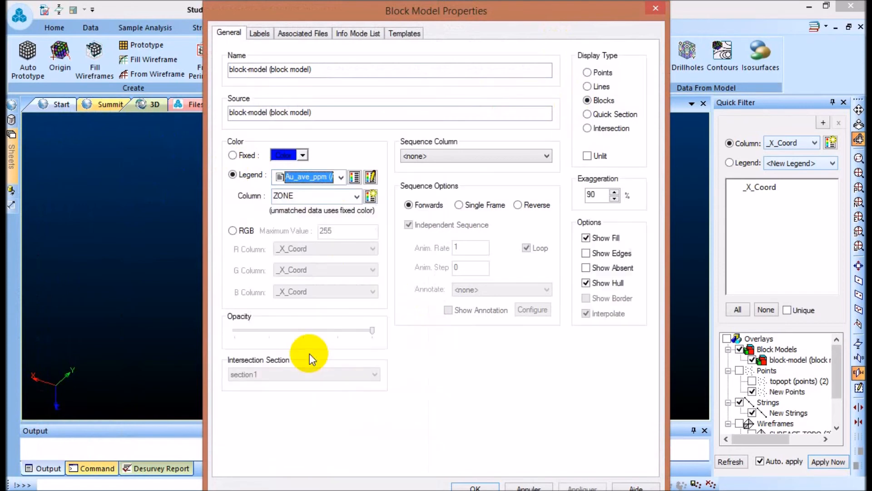
{"action": "left_click", "coordinate": [356, 197]}
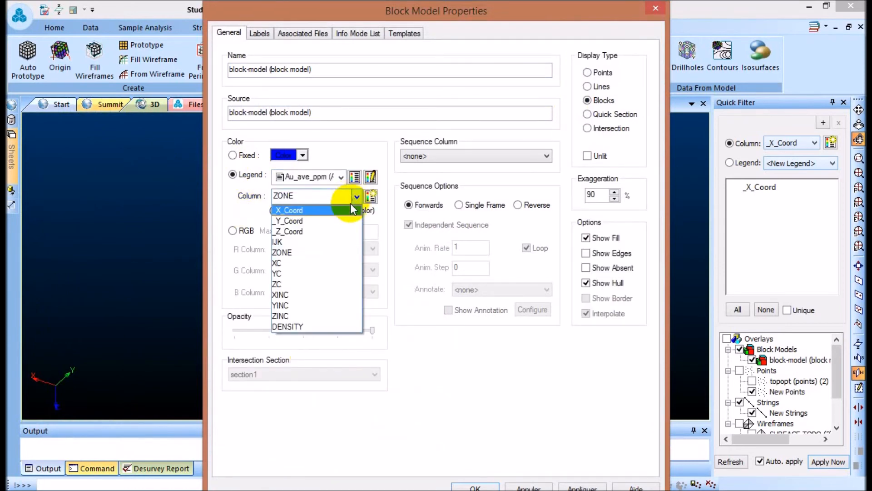
{"action": "left_click", "coordinate": [342, 181]}
{"action": "left_click", "coordinate": [341, 180]}
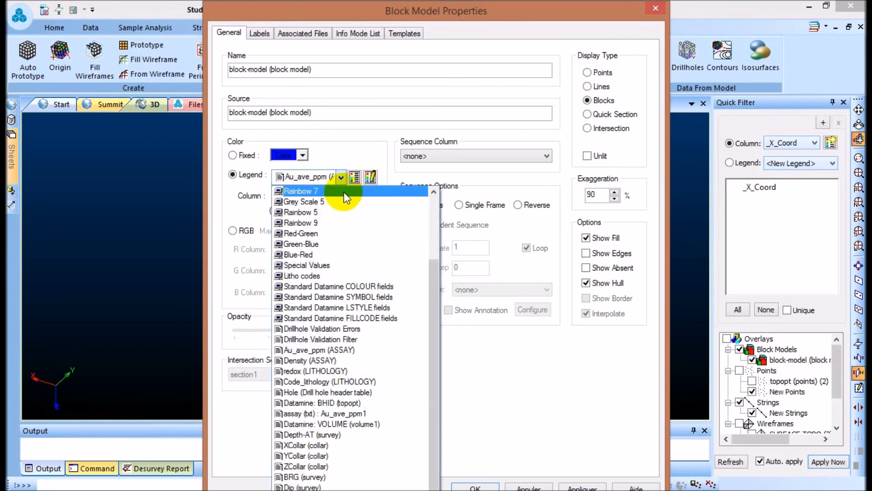
{"action": "left_click", "coordinate": [315, 355]}
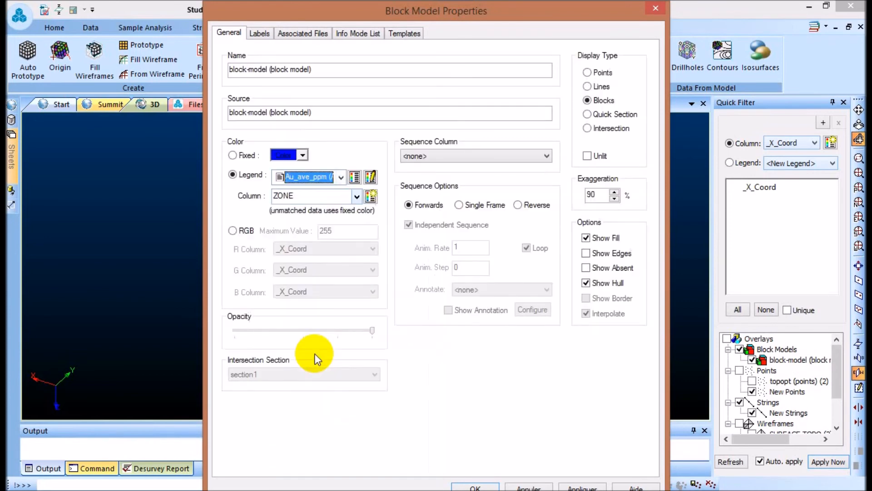
{"action": "left_click", "coordinate": [356, 196]}
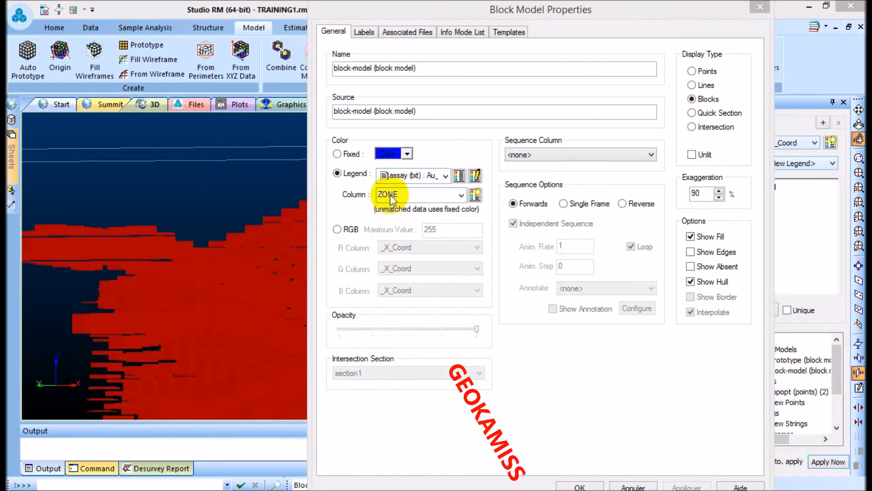
- Try colouring the block model by the _X_Coord column with the assay (txt) legend and apply it
{"action": "left_click", "coordinate": [462, 199]}
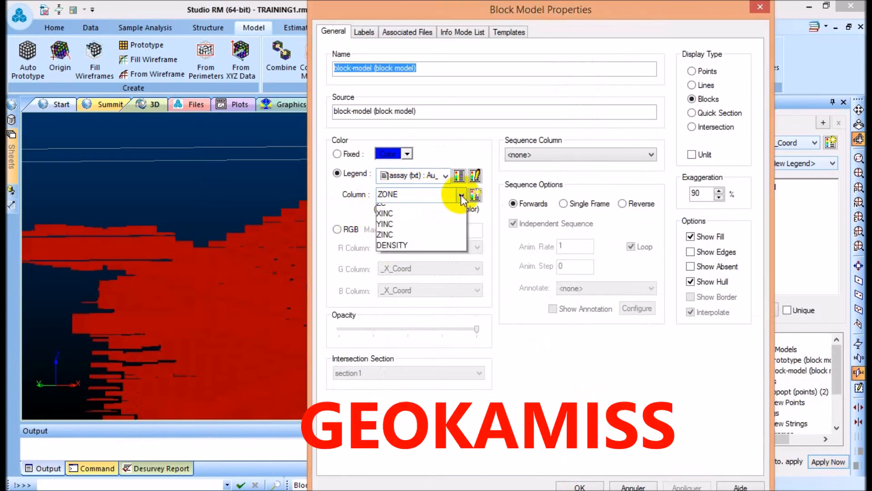
{"action": "left_click", "coordinate": [394, 212]}
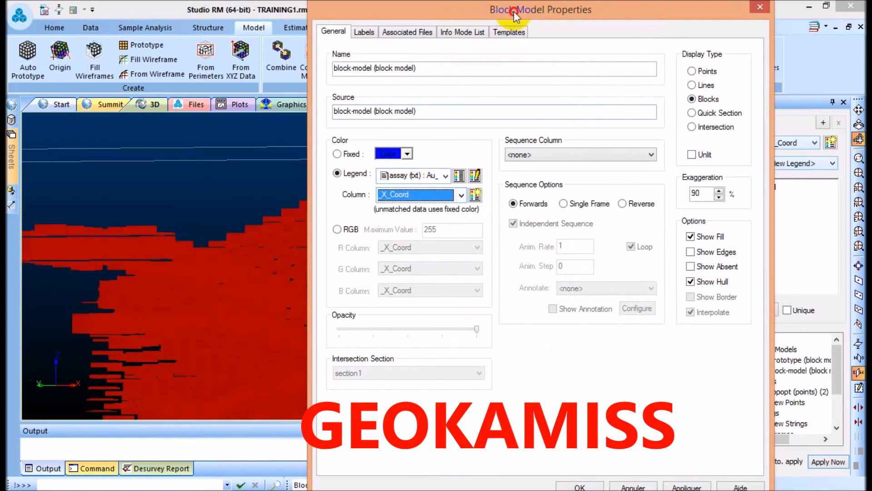
{"action": "left_click_drag", "start_coordinate": [514, 12], "coordinate": [512, 8]}
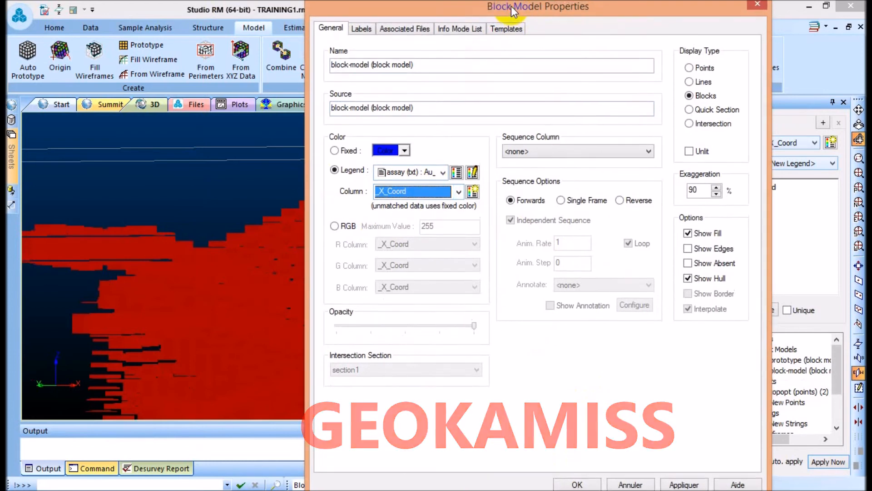
{"action": "left_click", "coordinate": [681, 483]}
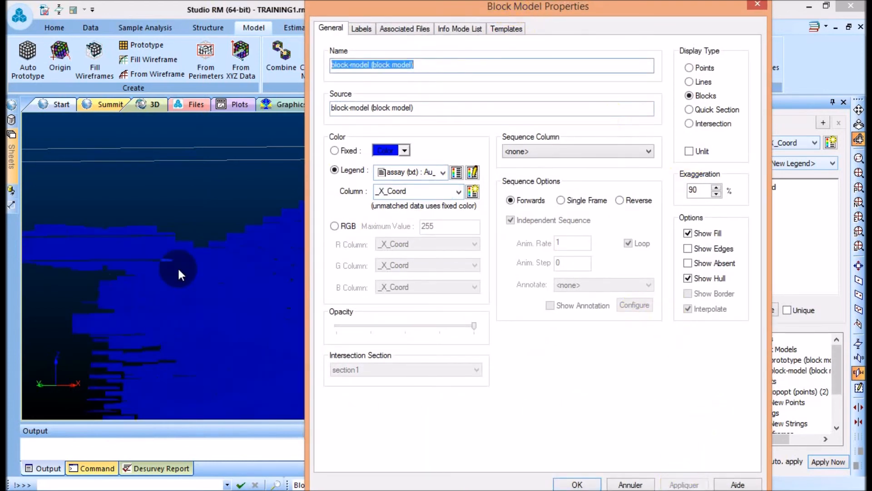
- Set the block model's legend column to _Y_Coord and apply the colouring
{"action": "left_click", "coordinate": [459, 192]}
{"action": "left_click", "coordinate": [391, 216]}
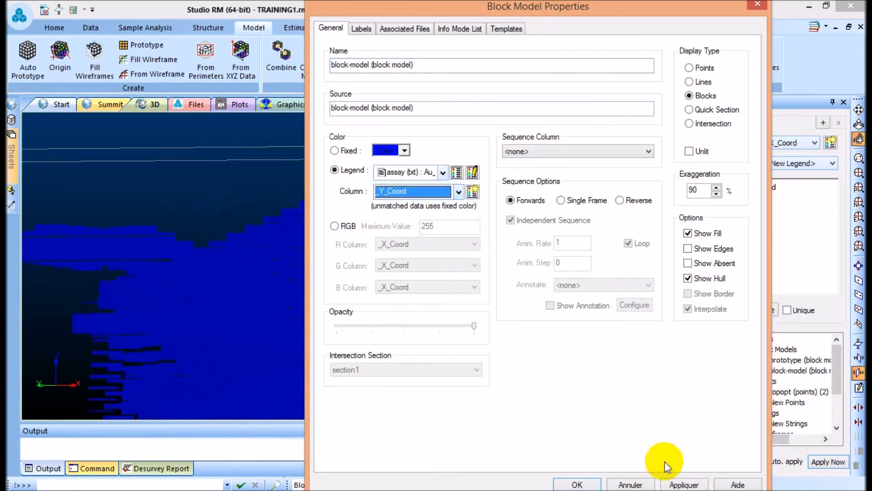
{"action": "left_click", "coordinate": [679, 485]}
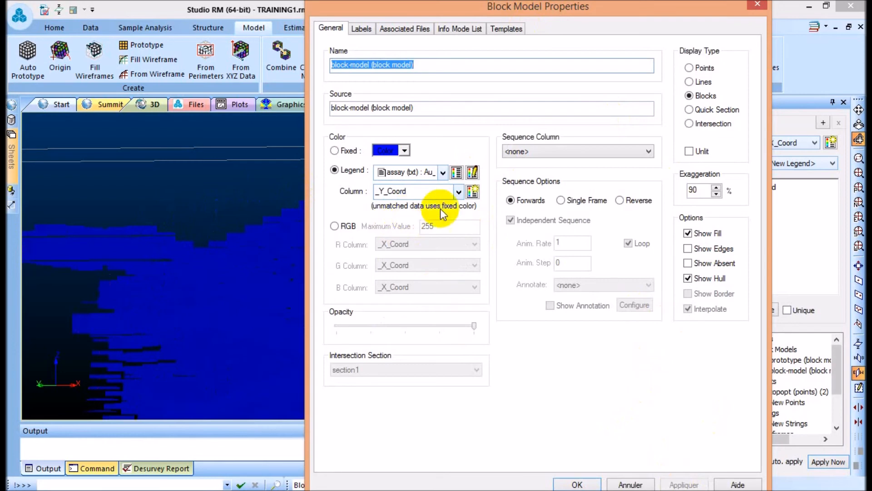
- Try colouring the block model by the DENSITY column with the assay (txt) legend and apply it
{"action": "left_click", "coordinate": [459, 192]}
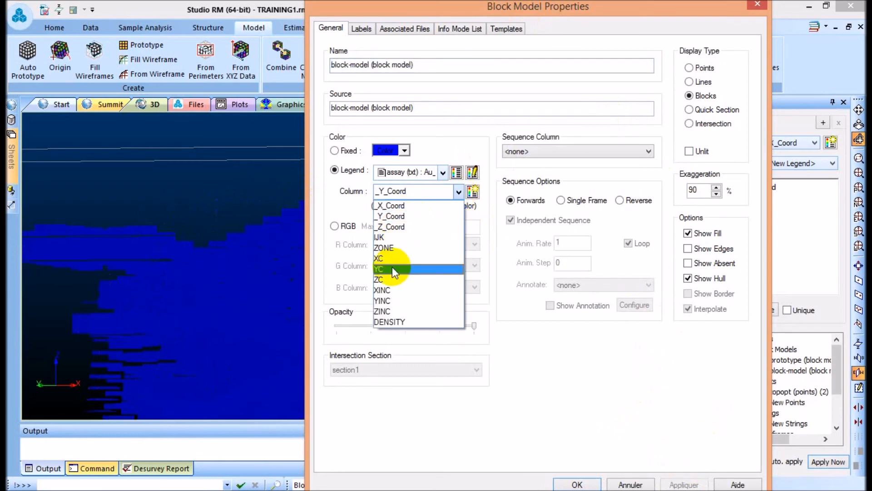
{"action": "left_click", "coordinate": [396, 321]}
{"action": "left_click", "coordinate": [684, 484]}
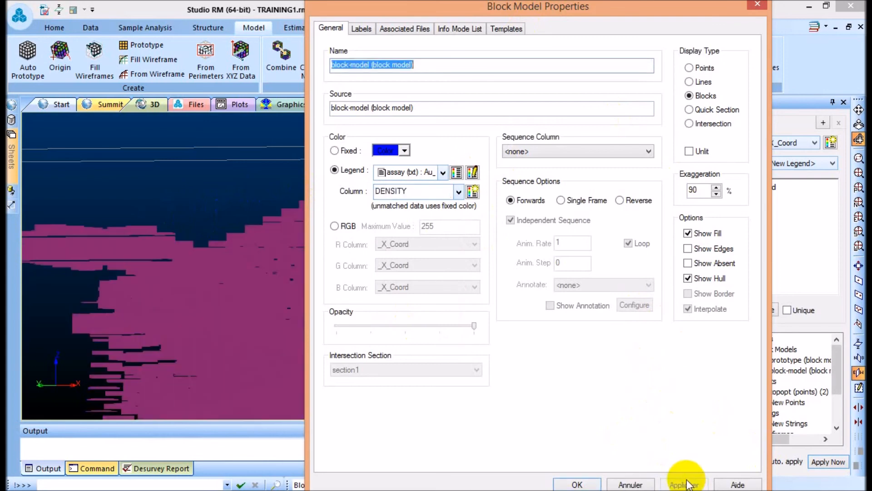
- Set the block model's legend column to ZONE, apply the colouring and close the block model properties
{"action": "left_click", "coordinate": [457, 193]}
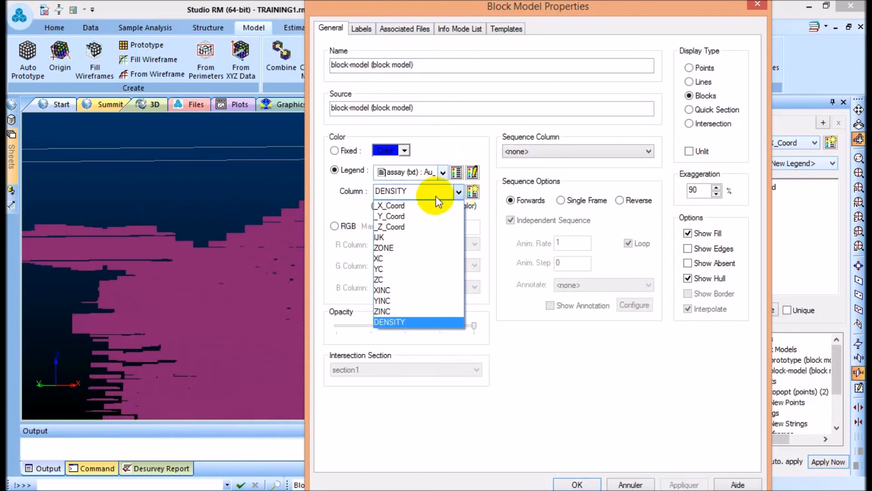
{"action": "left_click", "coordinate": [386, 248]}
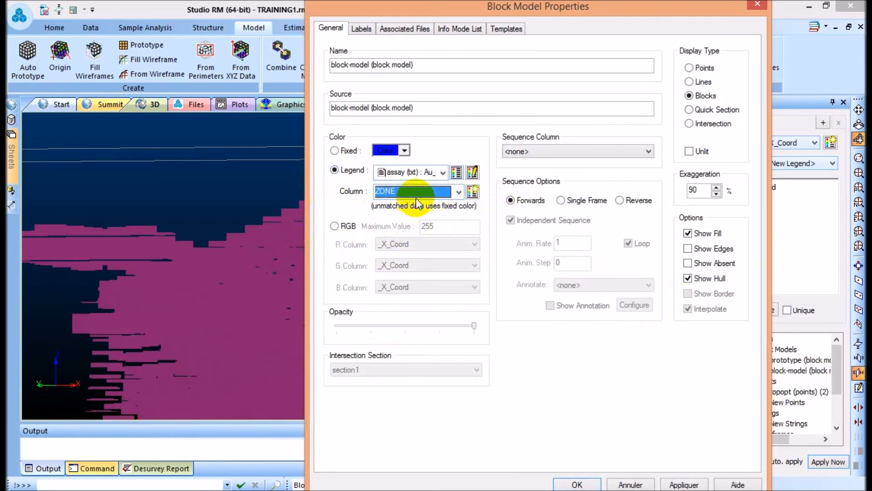
{"action": "left_click", "coordinate": [684, 484]}
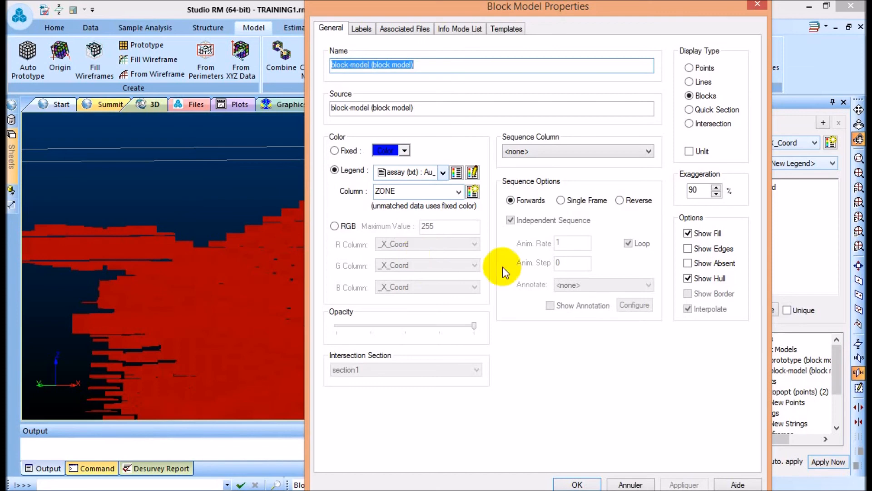
{"action": "left_click", "coordinate": [758, 4]}
- Display the block model's legend and place it over the middle of the 3D view
{"action": "left_click", "coordinate": [10, 159]}
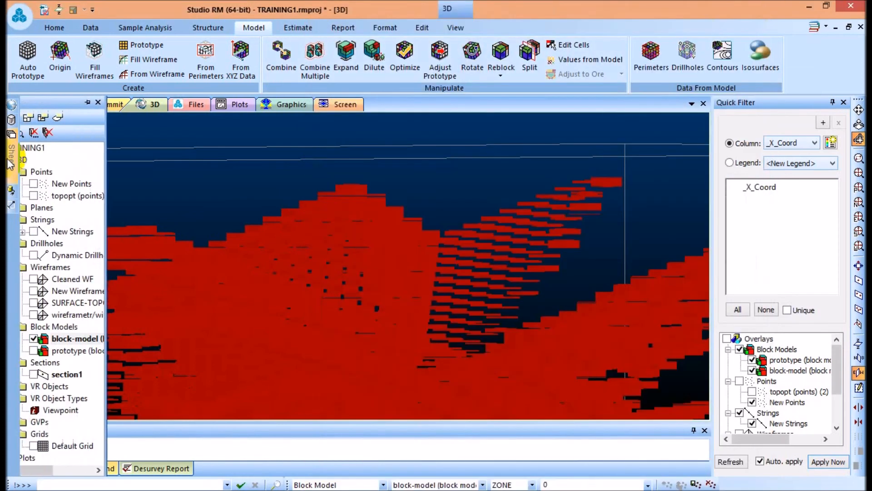
{"action": "right_click", "coordinate": [108, 343]}
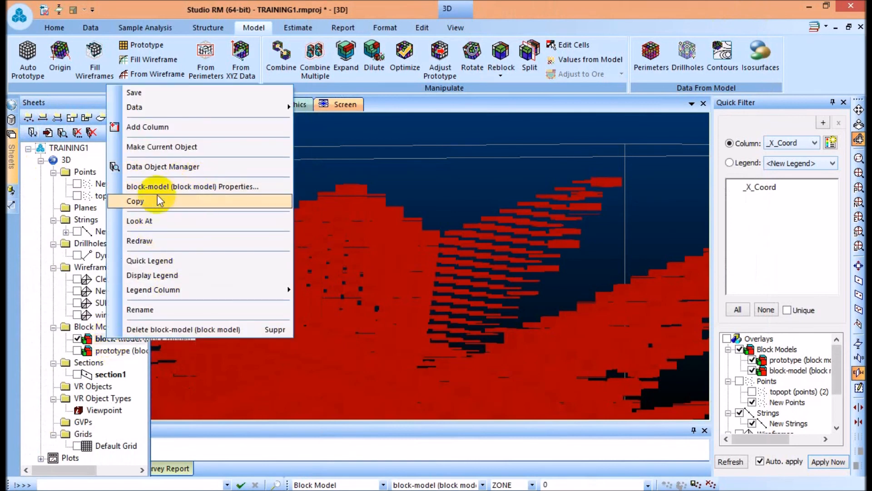
{"action": "left_click", "coordinate": [150, 275]}
{"action": "left_click", "coordinate": [131, 102]}
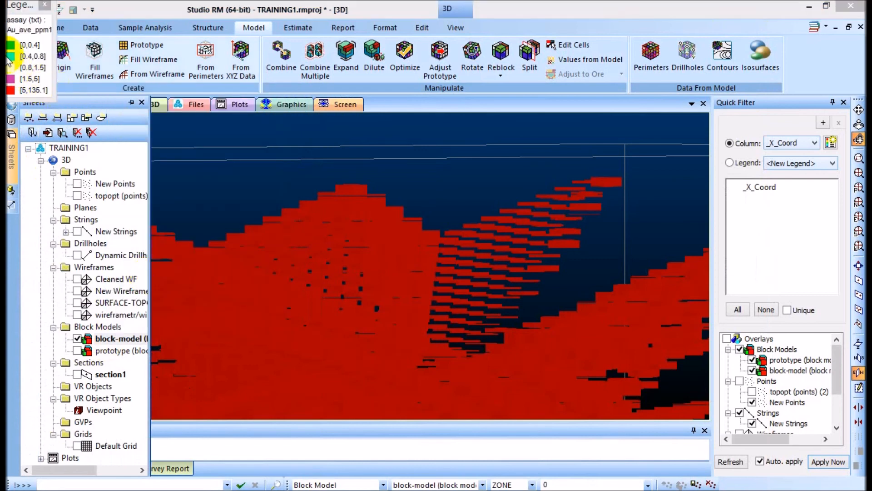
{"action": "left_click_drag", "start_coordinate": [20, 8], "coordinate": [383, 190]}
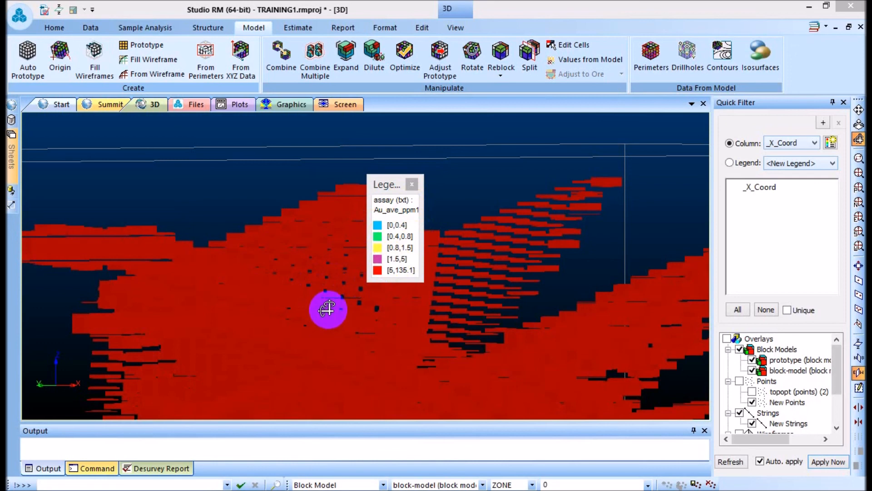
{"action": "left_click_drag", "start_coordinate": [321, 305], "coordinate": [302, 298]}
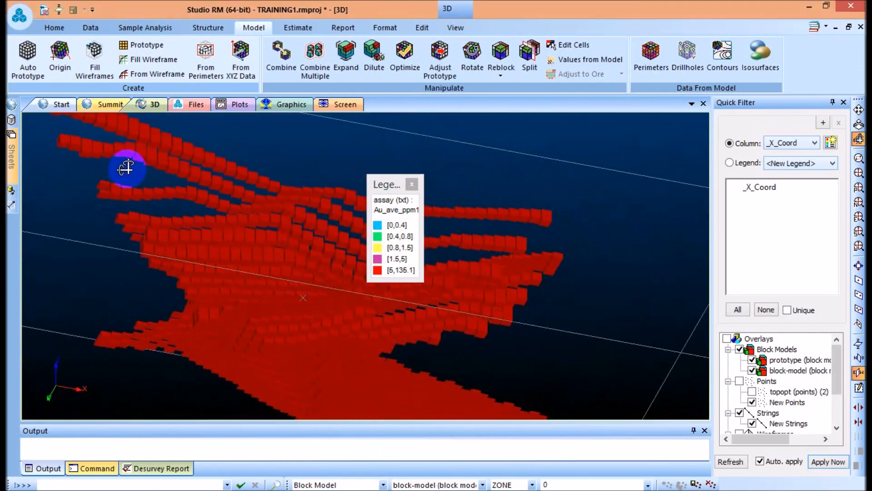
- Save the block-model object and inspect the coloured blocks from another angle in 3D
{"action": "mouse_move", "coordinate": [12, 150]}
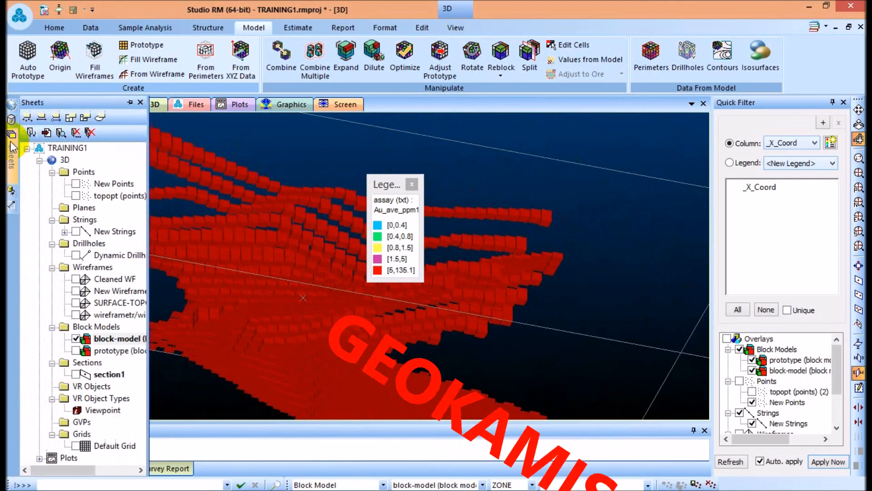
{"action": "right_click", "coordinate": [120, 347]}
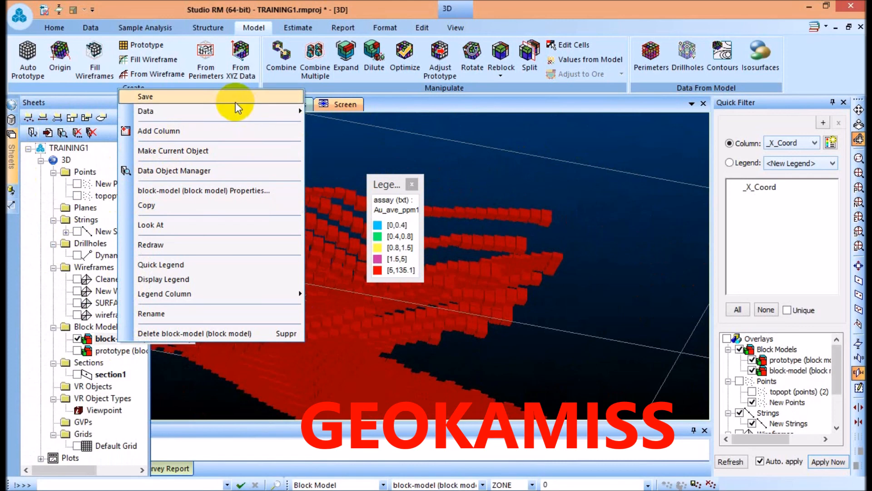
{"action": "left_click", "coordinate": [198, 96]}
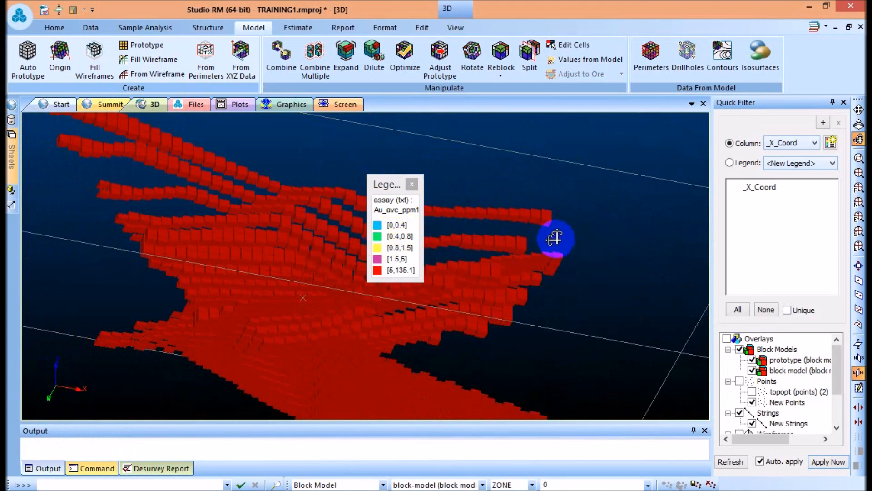
{"action": "left_click_drag", "start_coordinate": [283, 290], "coordinate": [401, 321]}
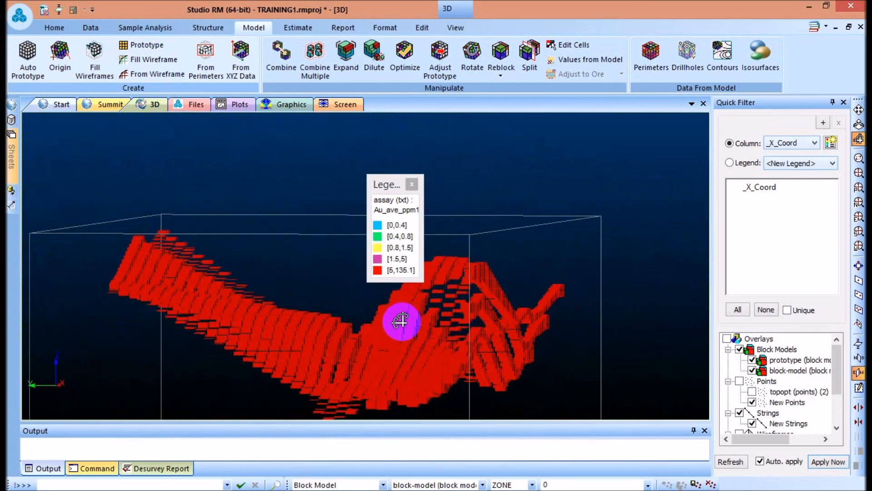